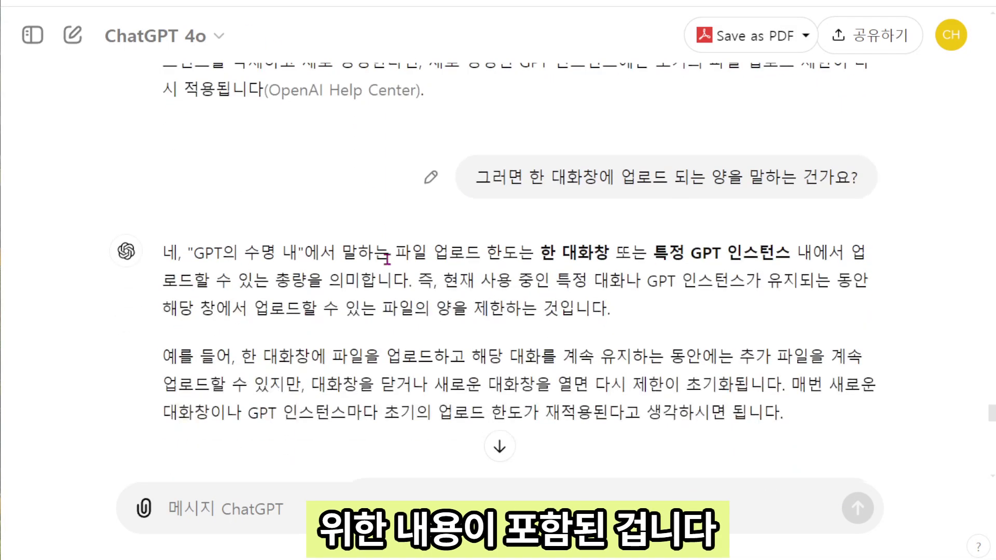
- Review the exchange on whether the upload limit applies to one chat window, highlighting the question and "GPT의 수명 내"에서 in the answer
scroll(389, 259, down, 1)
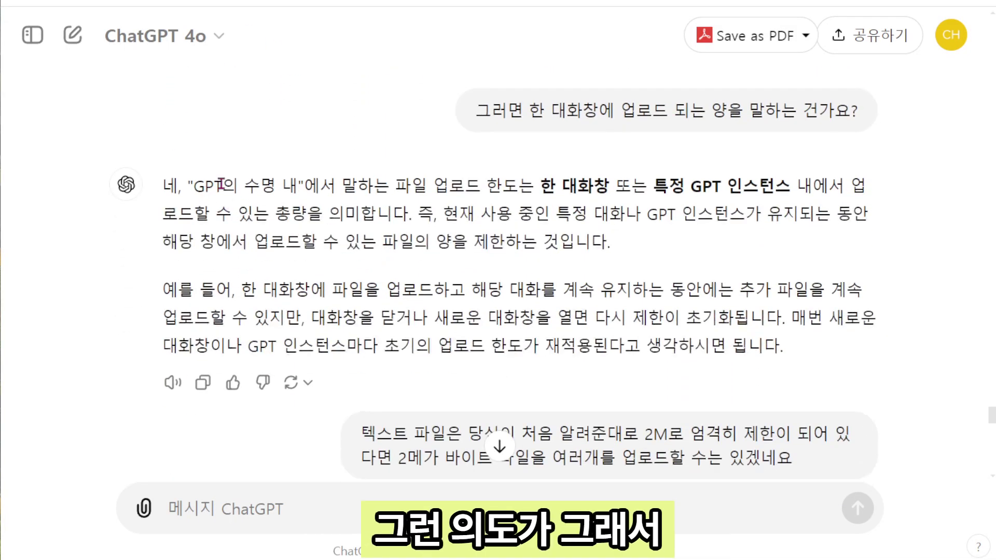
drag(534, 109, 866, 125)
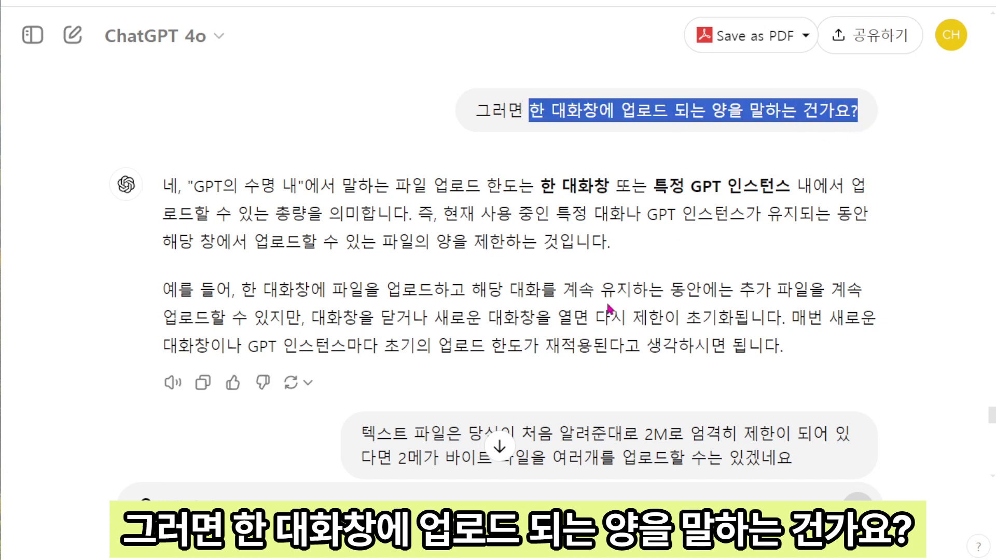
scroll(611, 310, up, 1)
drag(193, 252, 349, 253)
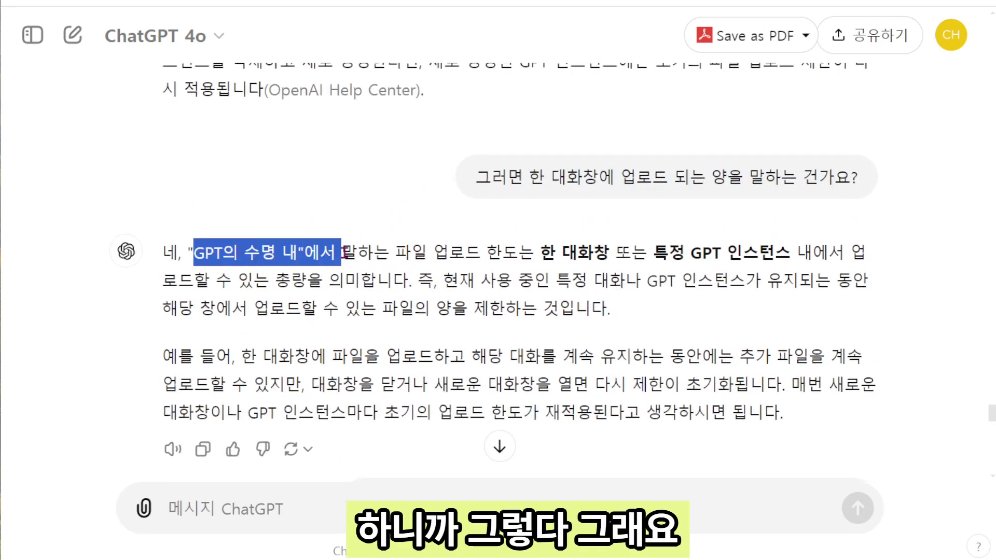
- Examine the earlier exchange about "GPT Plus의 수명내", highlighting the one-month payment phrase, "현재의 활성 세션" and "업로드할 수 있는 총량을 의미합니다"
scroll(491, 302, up, 5)
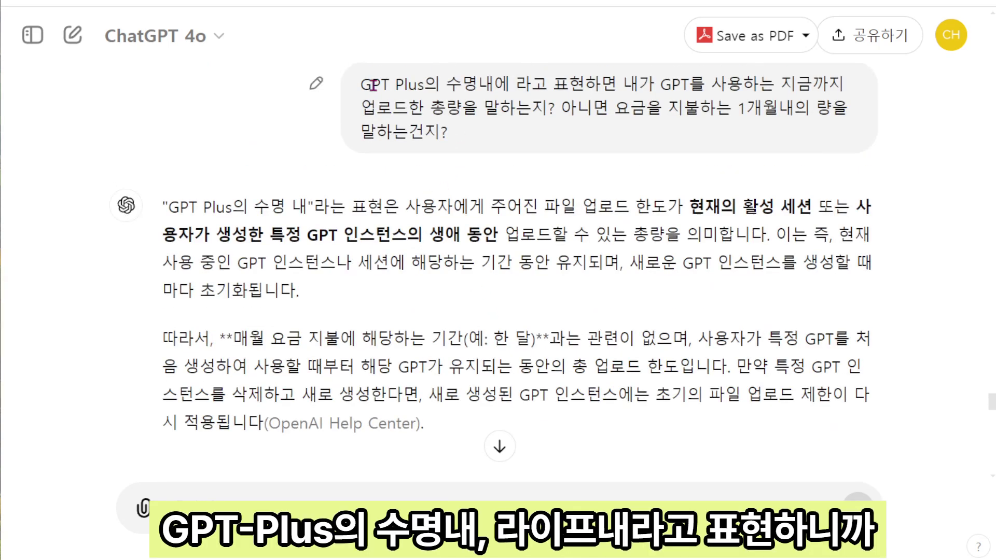
drag(361, 84, 491, 83)
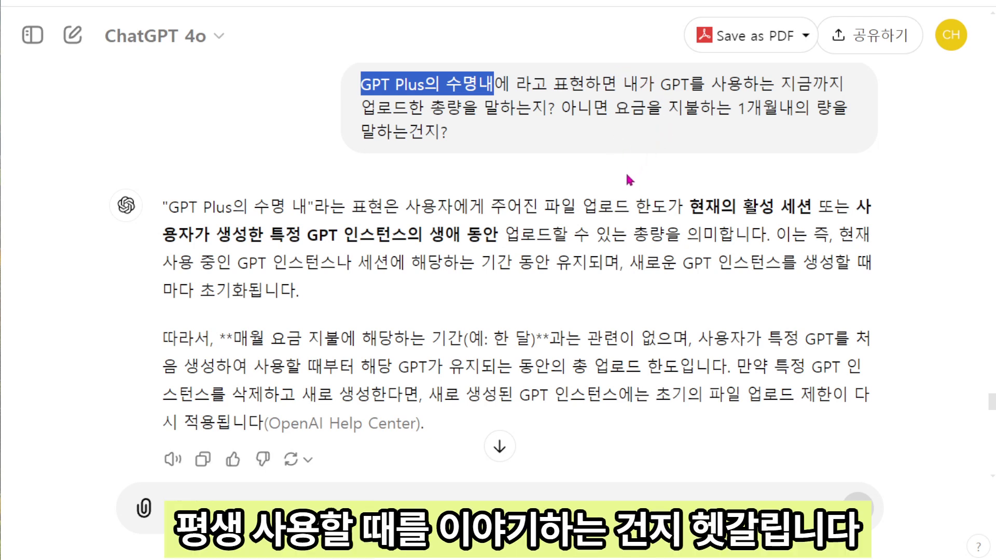
drag(614, 107, 830, 110)
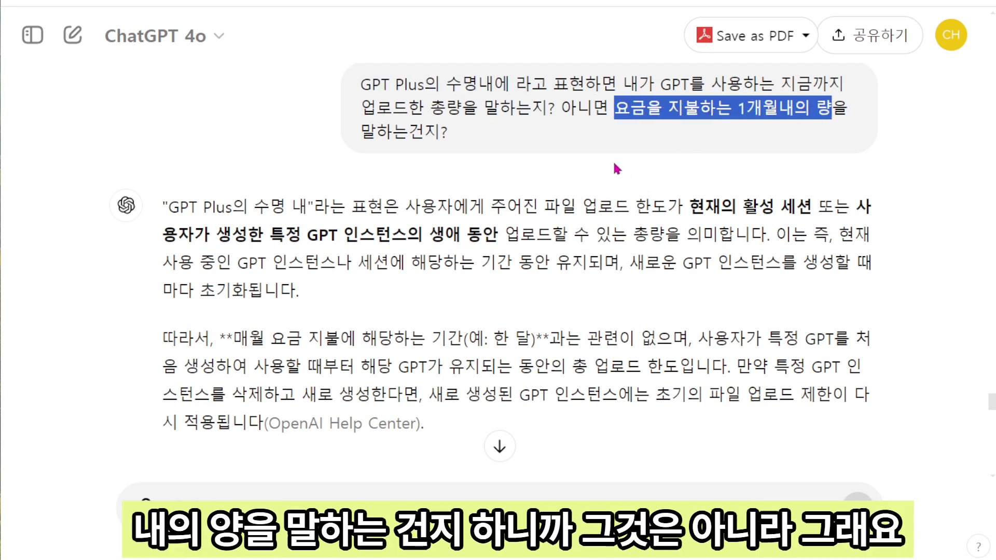
click(602, 173)
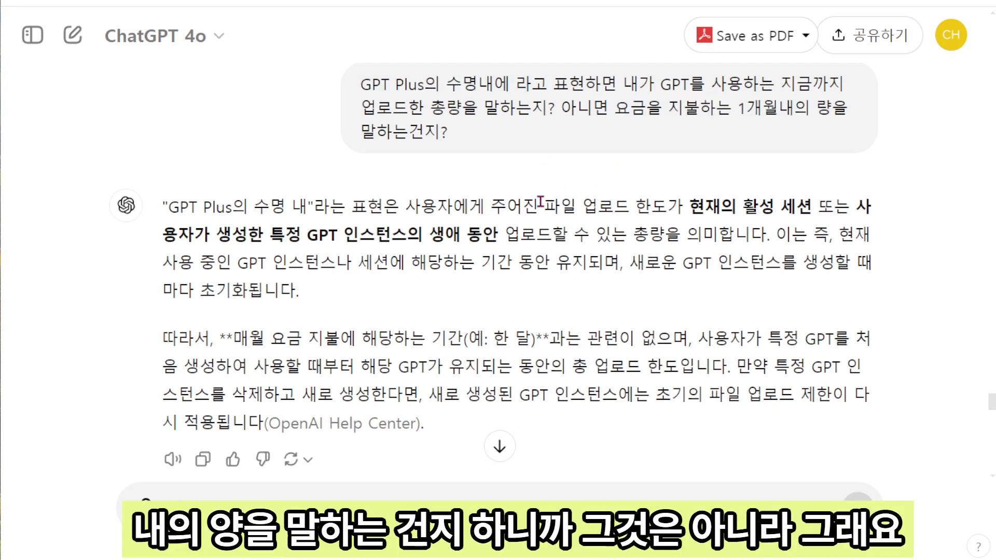
drag(691, 206, 808, 208)
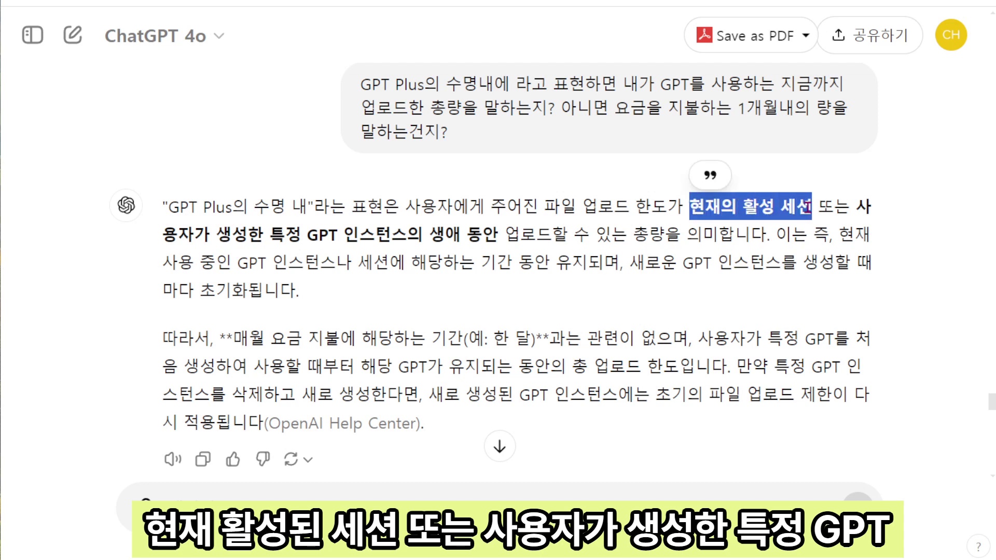
click(168, 233)
drag(168, 233, 778, 236)
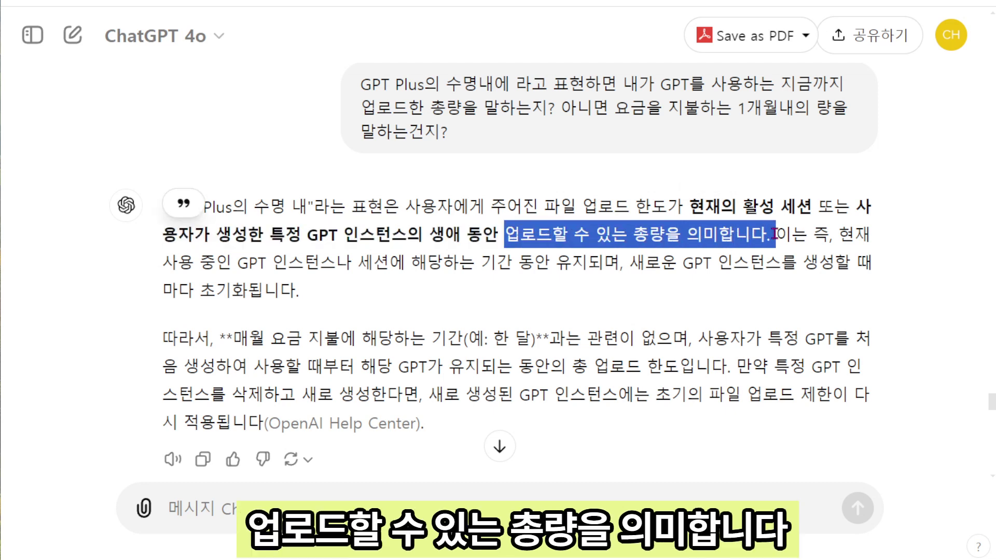
click(637, 285)
- Return to the follow-up question and highlight "한 대화창에 업로드 되는 양을 말하는 건가요?"
scroll(612, 255, down, 3)
scroll(612, 254, down, 4)
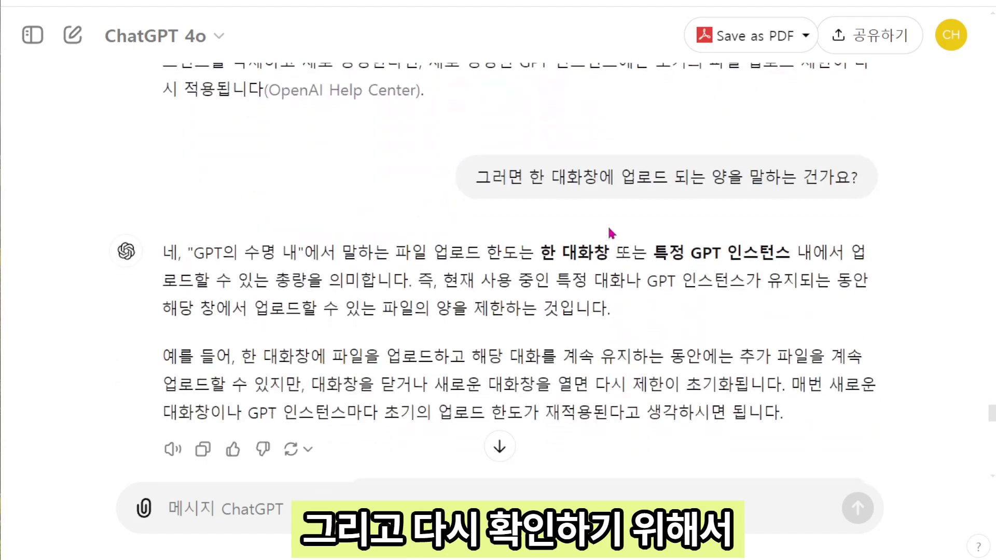
drag(529, 177, 864, 179)
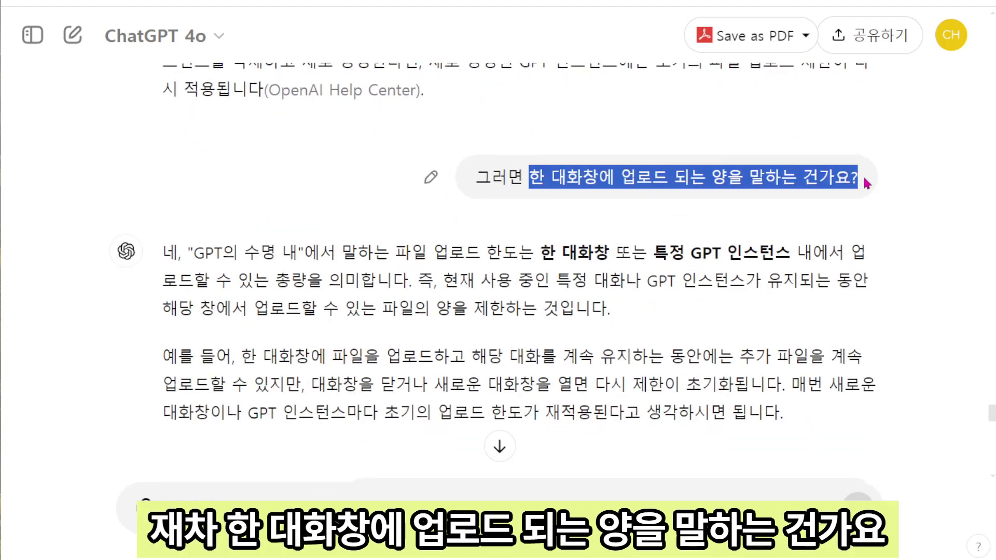
click(704, 213)
- Read through the following answers on uploading several 2 MB text files and how many characters 2 MB holds
scroll(565, 260, down, 3)
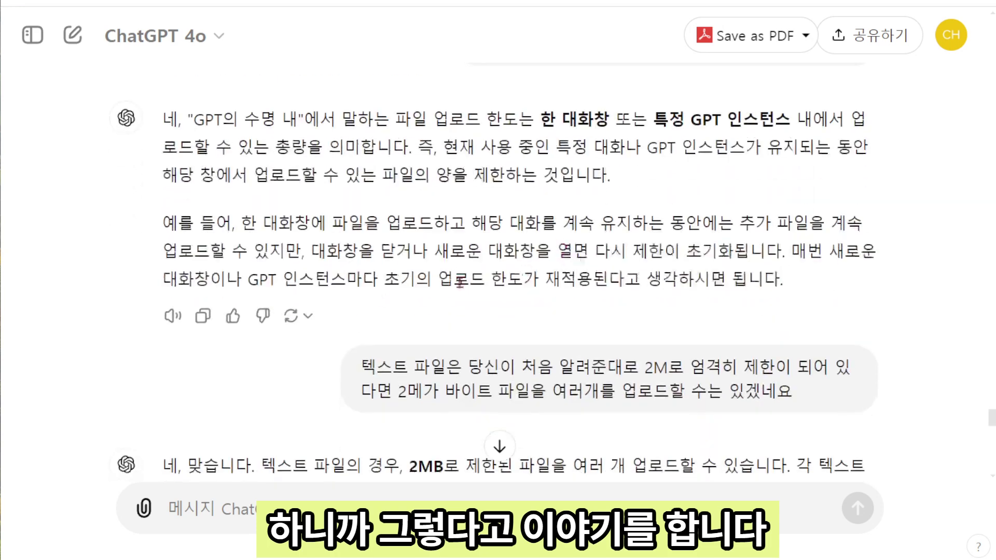
scroll(563, 242, down, 1)
scroll(566, 241, down, 3)
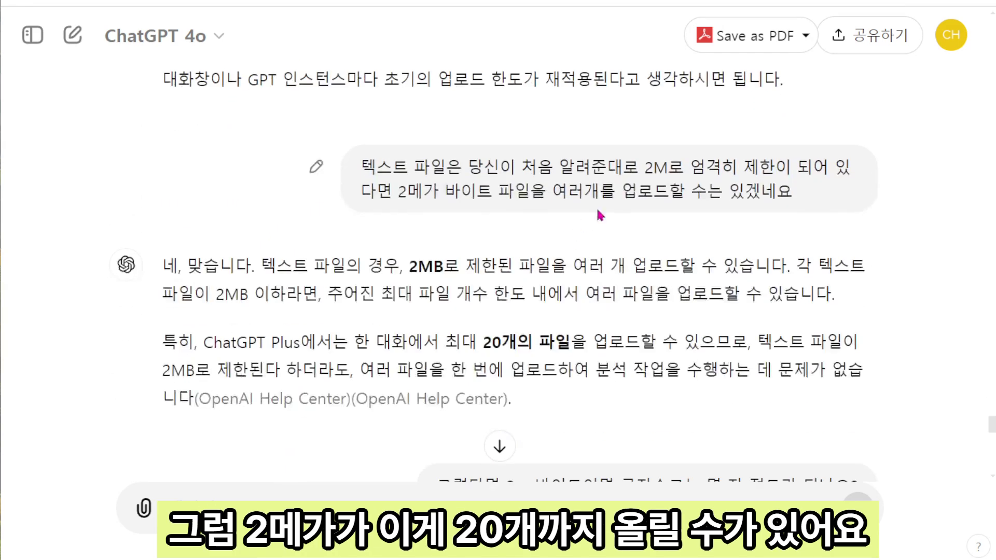
scroll(638, 146, down, 1)
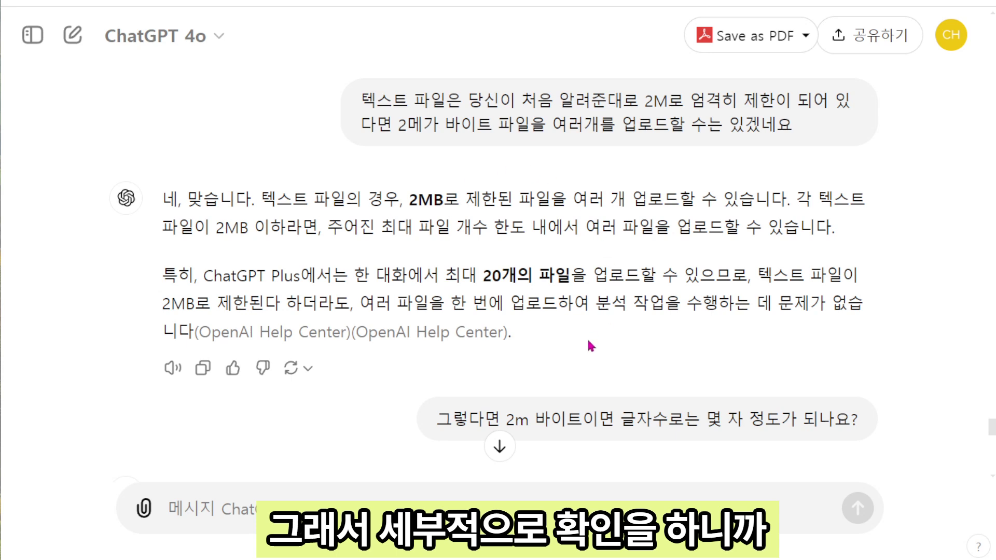
scroll(588, 340, down, 3)
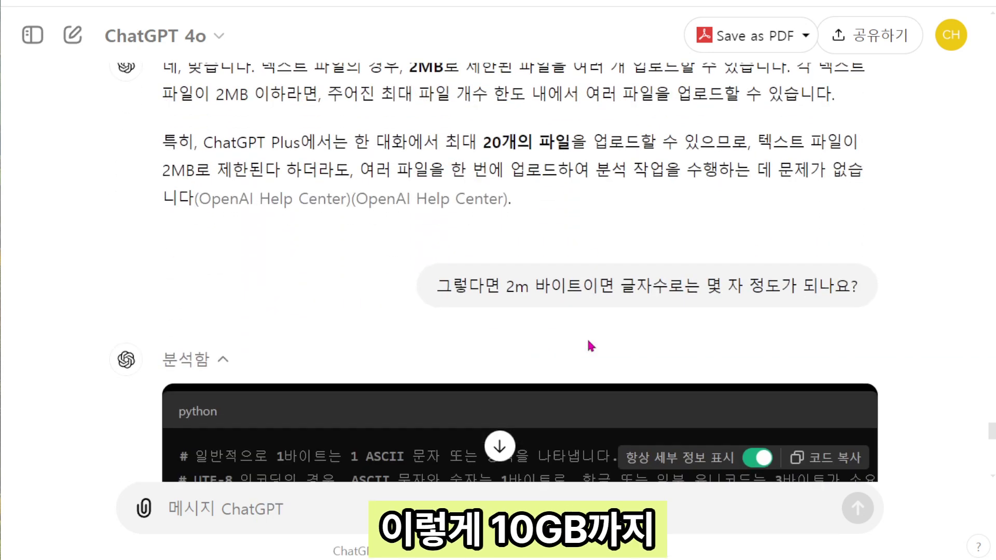
scroll(588, 342, down, 3)
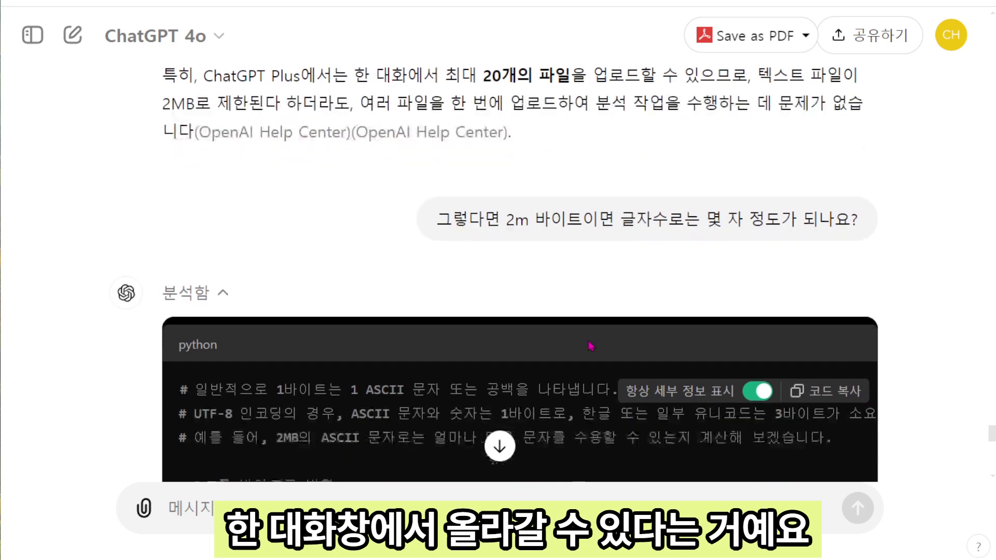
scroll(589, 344, down, 10)
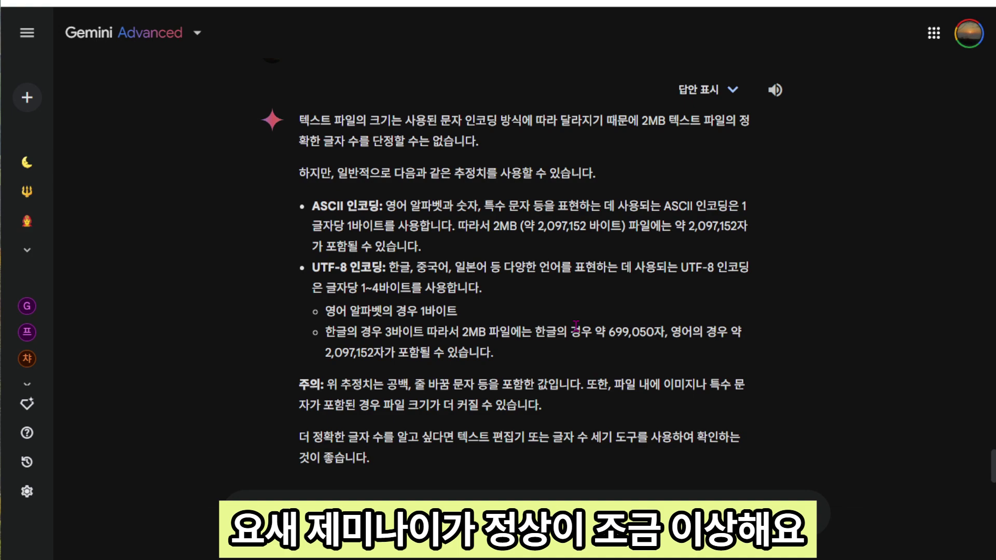
- In Gemini Advanced, review the refused image question and the answer on how many characters a 2 MB text file holds
scroll(576, 327, up, 10)
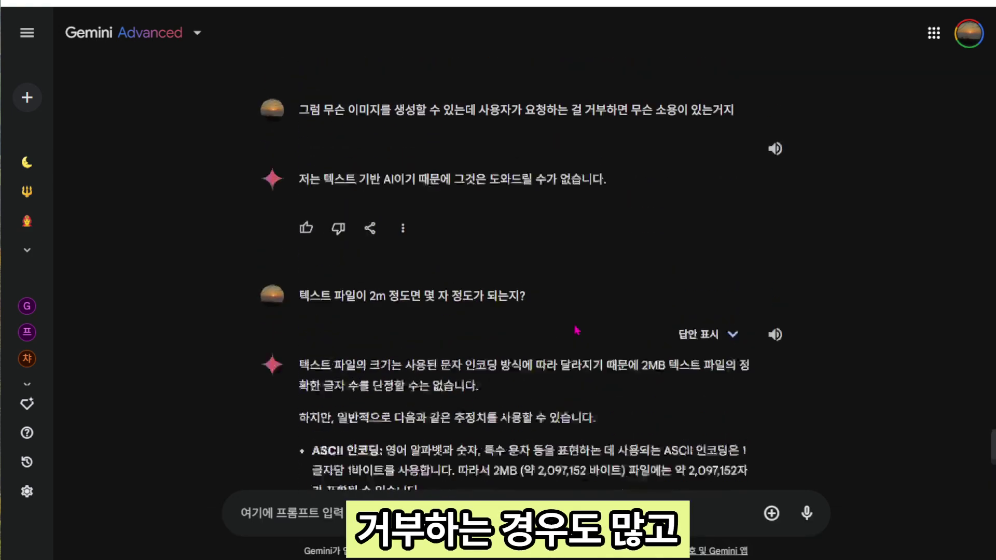
scroll(576, 327, down, 7)
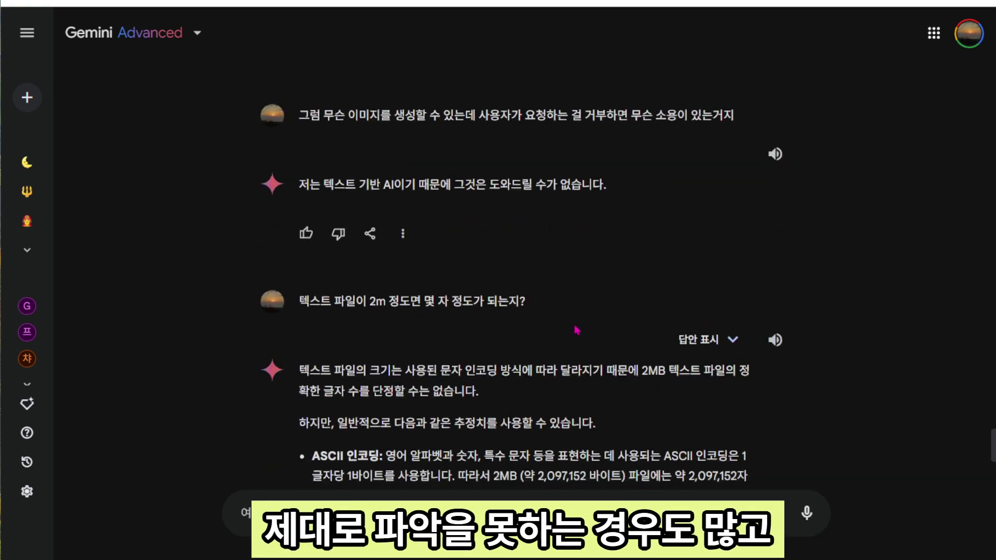
scroll(575, 325, down, 4)
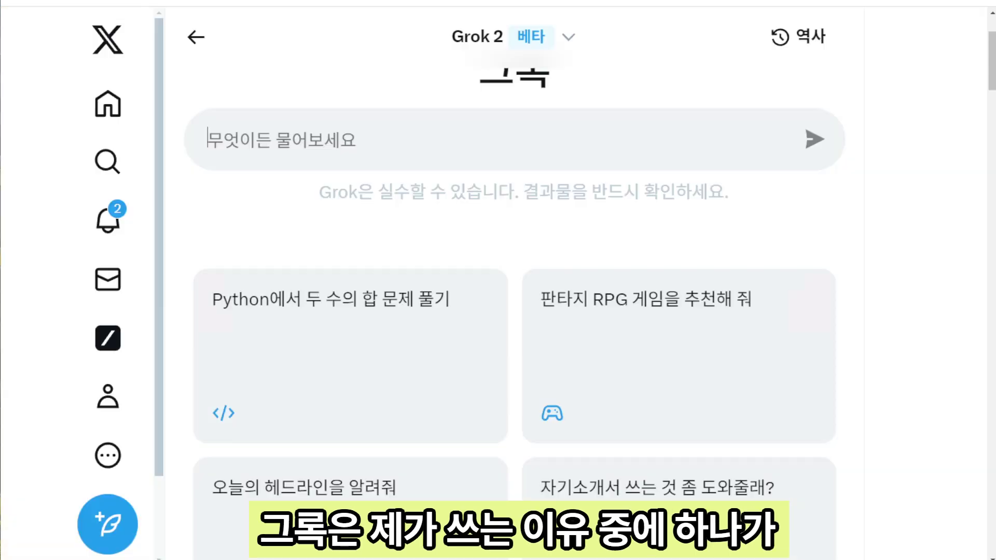
- In Grok 2, generate an image from the prompt "한국의 숙녀가 커피를 마시고 있는 이미지" and inspect the result
text(한국의 숙녀가 커피를 마시고 있는 이미지)
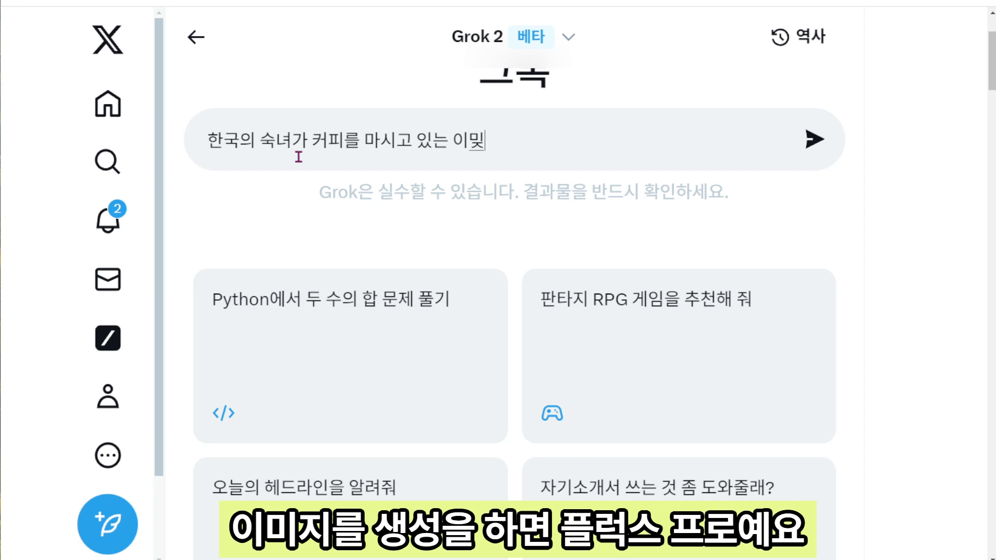
key(Return)
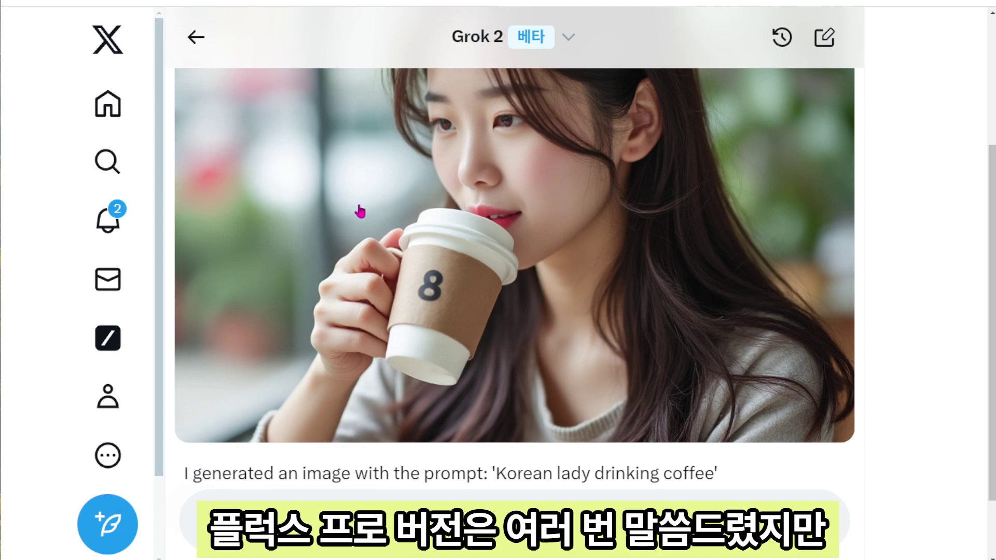
scroll(369, 219, up, 3)
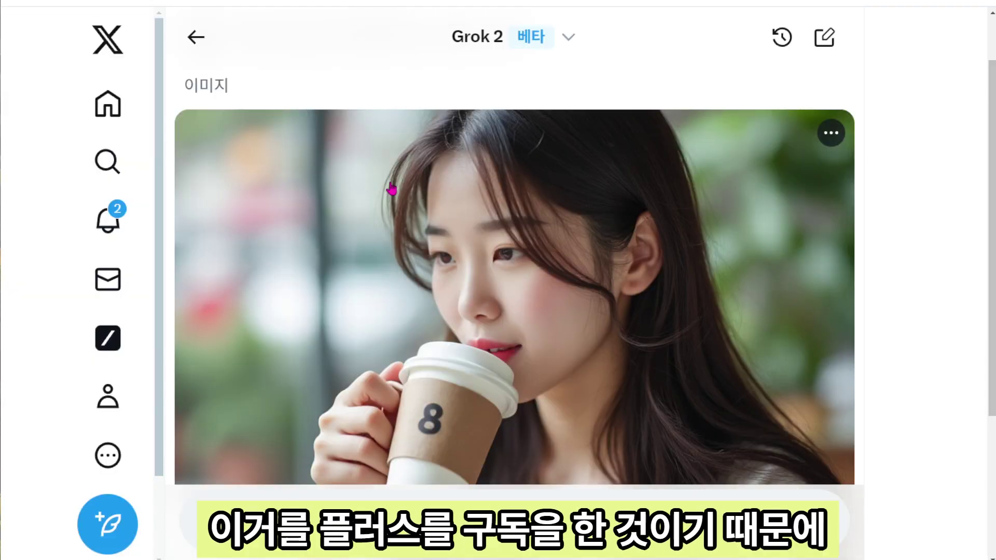
scroll(407, 251, down, 4)
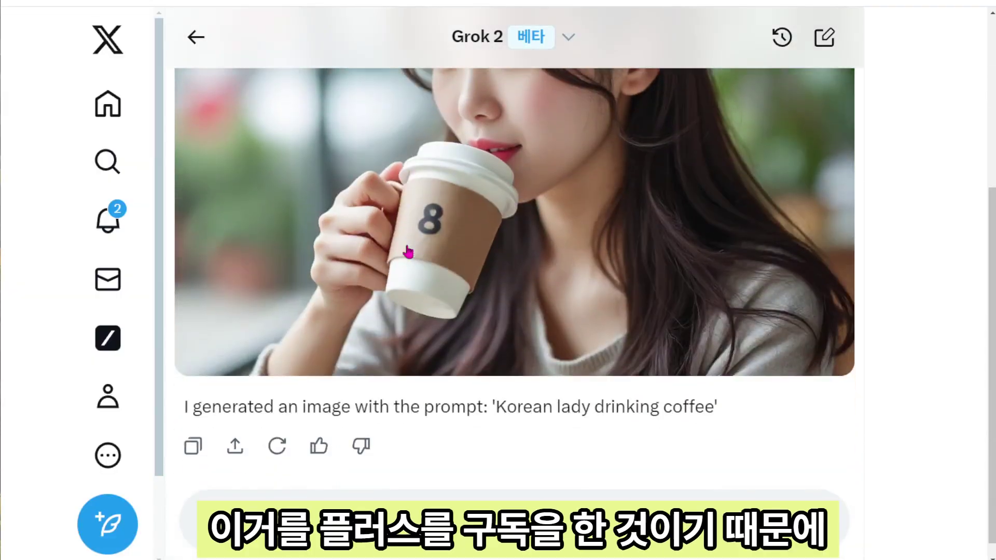
scroll(407, 251, down, 1)
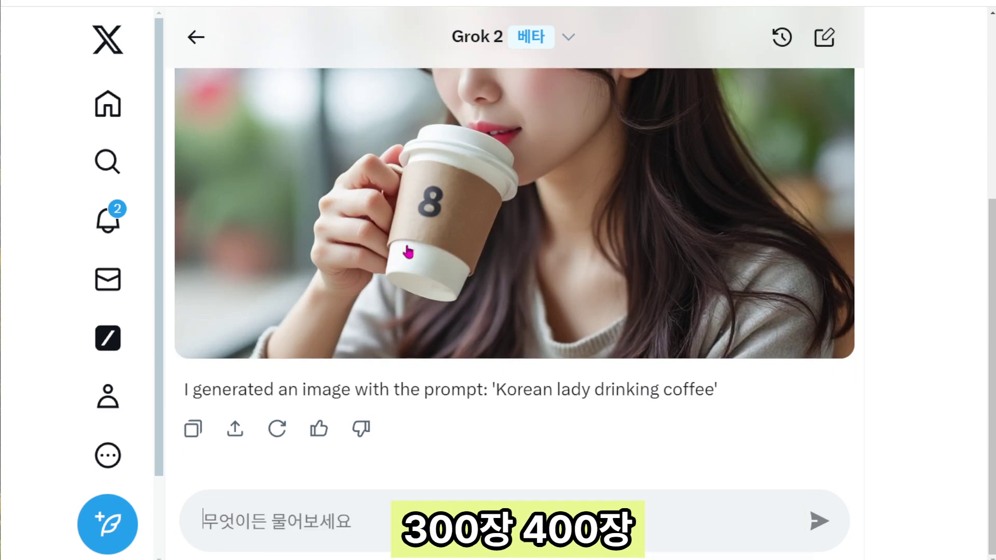
scroll(408, 252, up, 3)
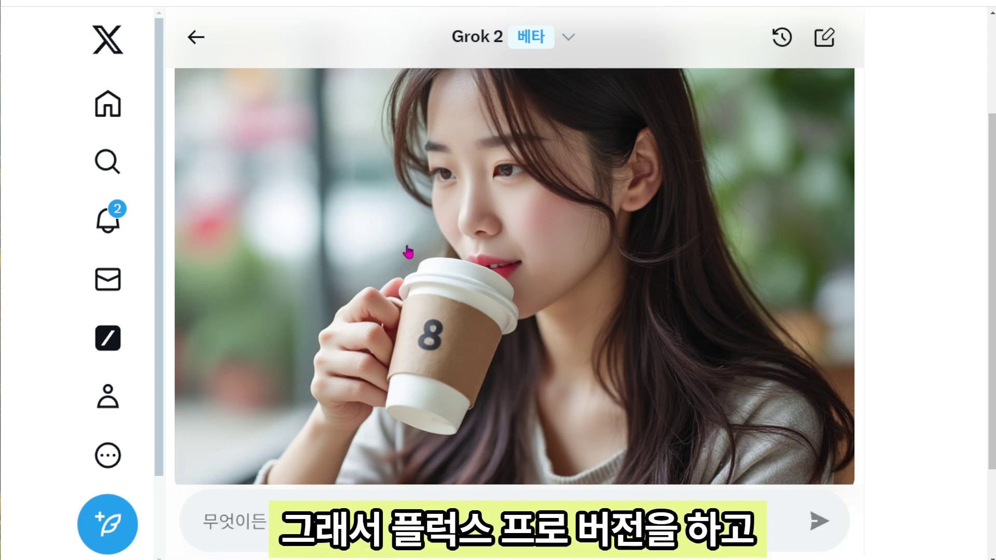
scroll(408, 252, up, 3)
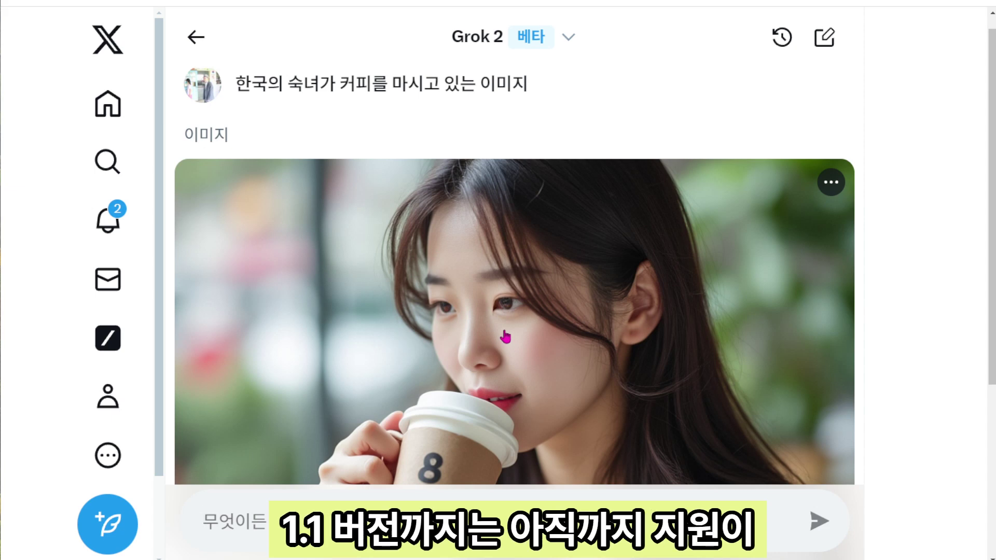
scroll(506, 337, down, 1)
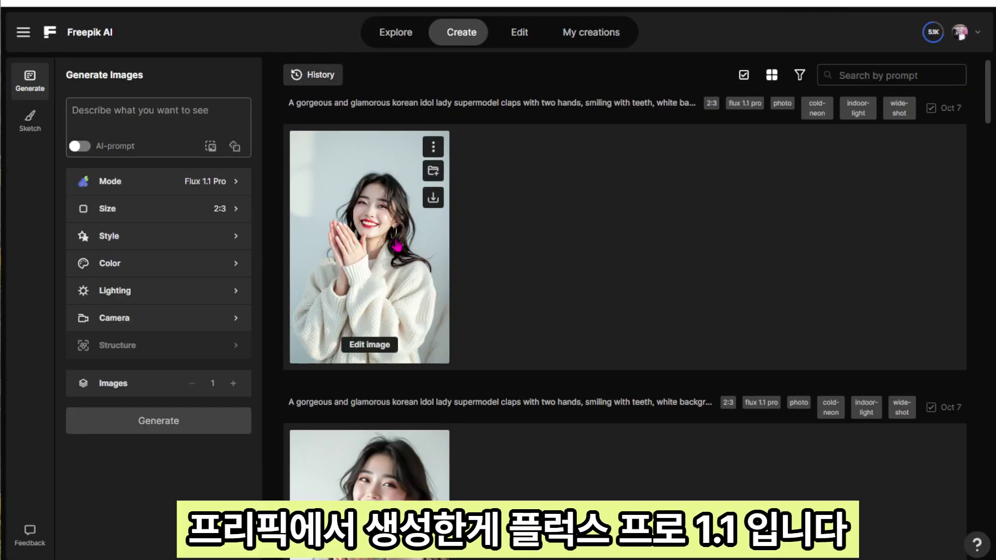
- In Freepik AI, open the newest Flux 1.1 Pro image of the smiling woman in the white sweater
click(397, 246)
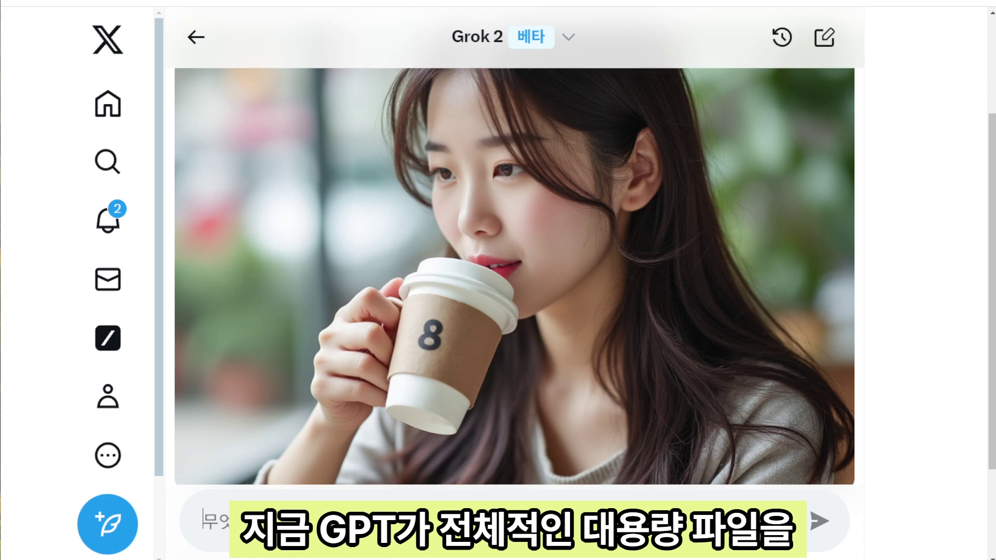
- Switch back to the ChatGPT conversation about file uploads and open its list of available models
click(262, 1)
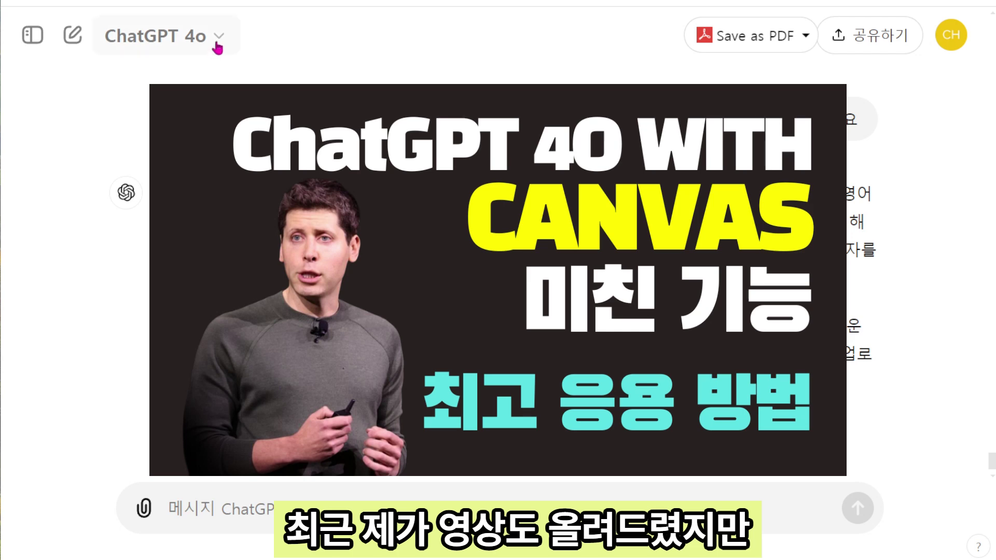
click(218, 40)
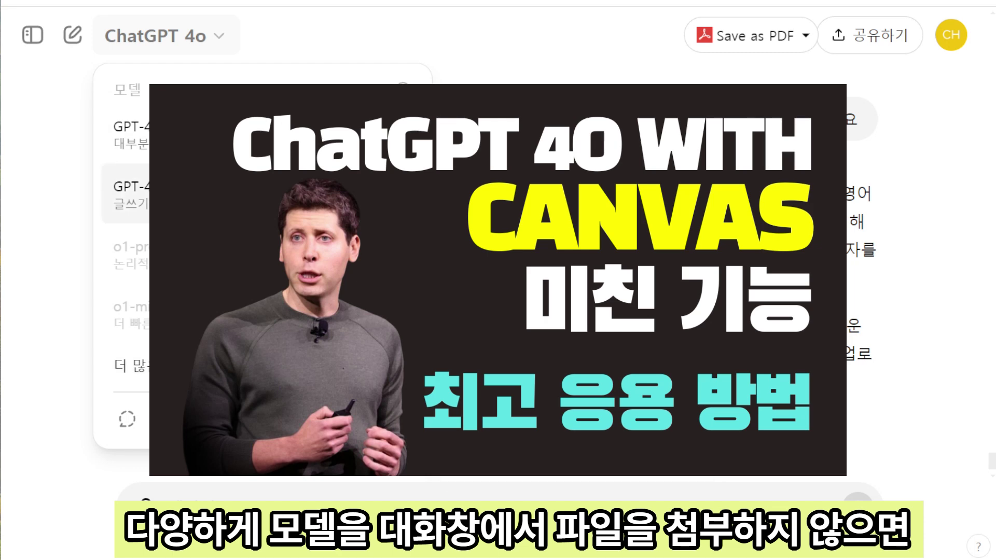
- Start a new chat with the prompt for a Renaissance-style Mars rover painting and open its model list
click(73, 34)
click(73, 34)
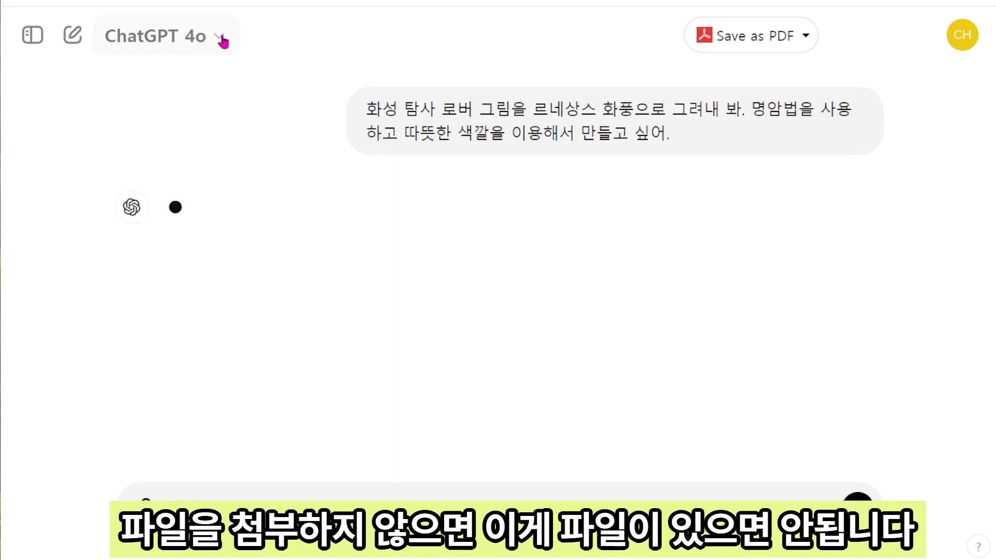
click(221, 38)
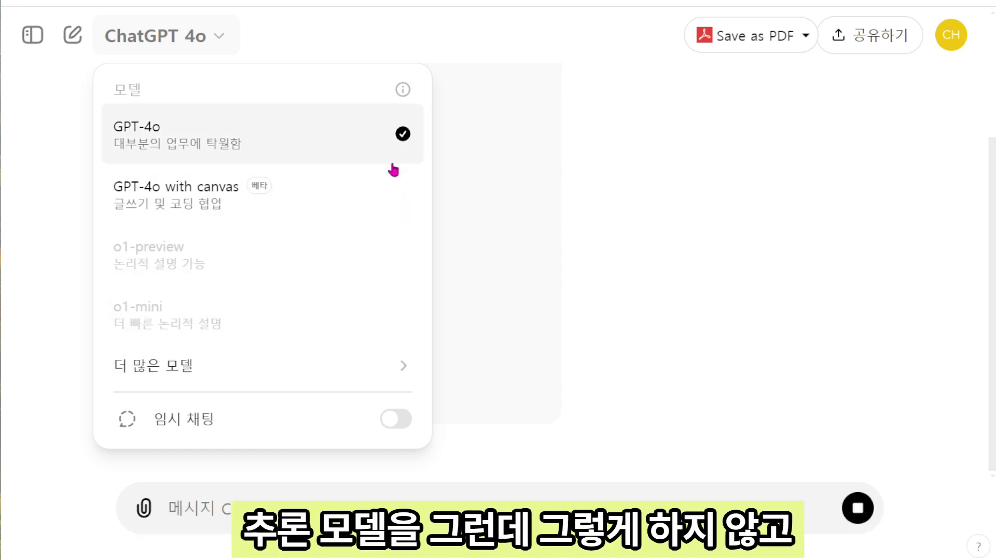
- Start another new chat with the prompt for a casual wedding-companion request to a friend and open its model list
click(299, 159)
click(77, 39)
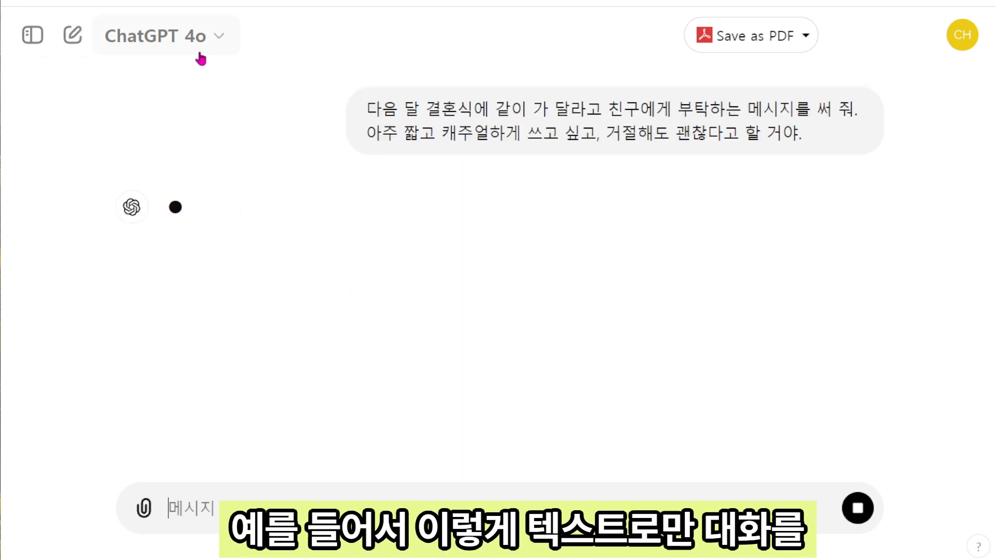
click(210, 38)
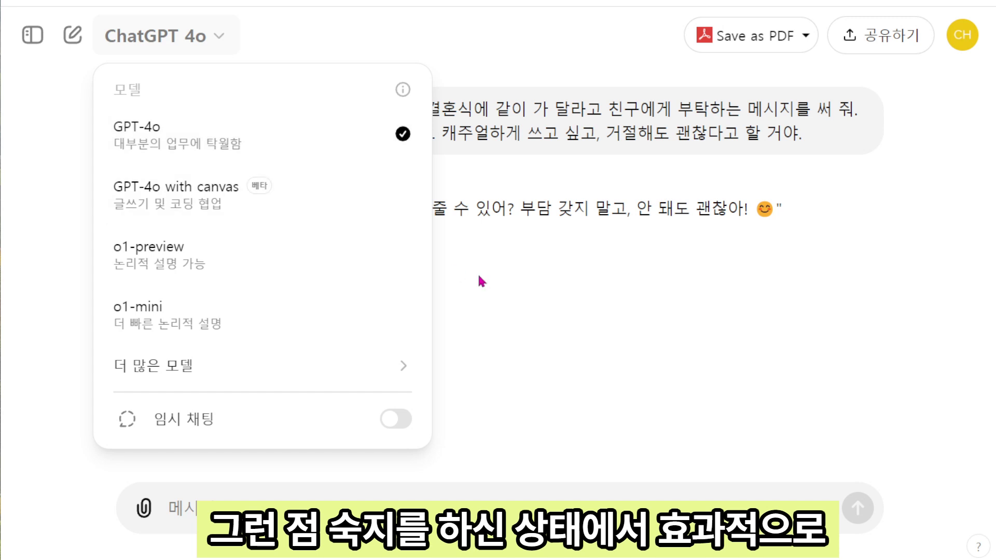
- Attach f.o.c.a.l-guide-for-photorealistic-prompting-in-midjourney-v-6.pdf, the largest file in the PDF 파일 folder, to the wedding-message chat
click(505, 279)
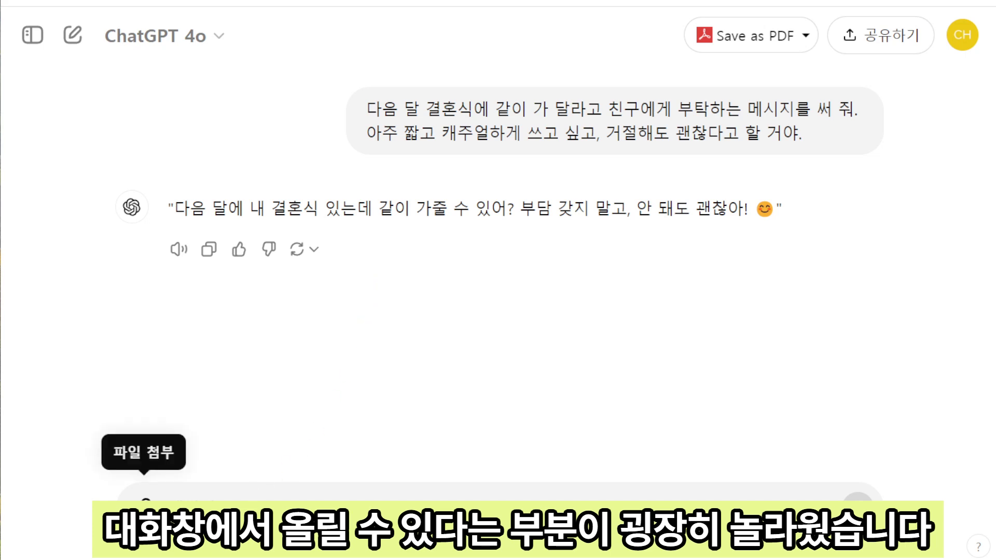
click(144, 507)
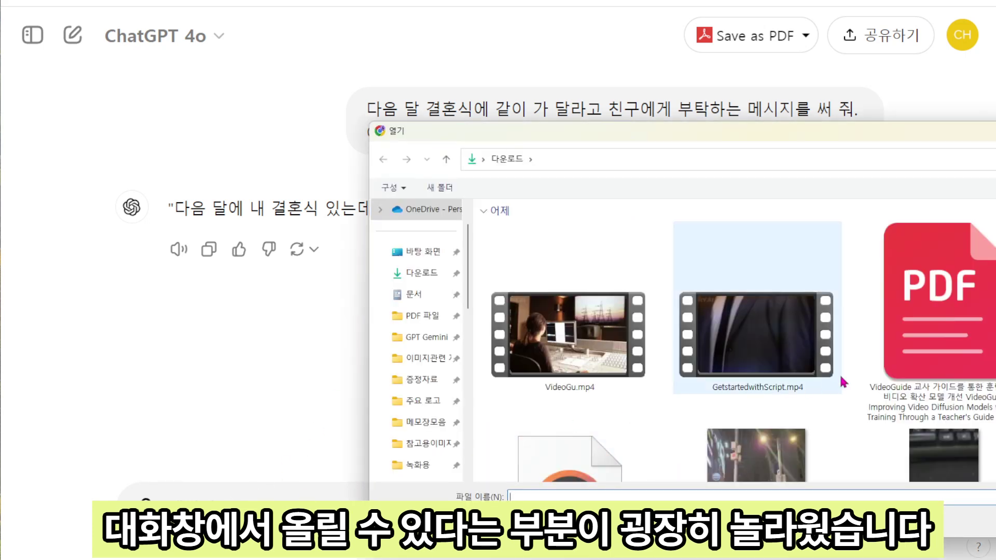
scroll(839, 375, down, 3)
scroll(843, 380, up, 5)
scroll(430, 321, up, 2)
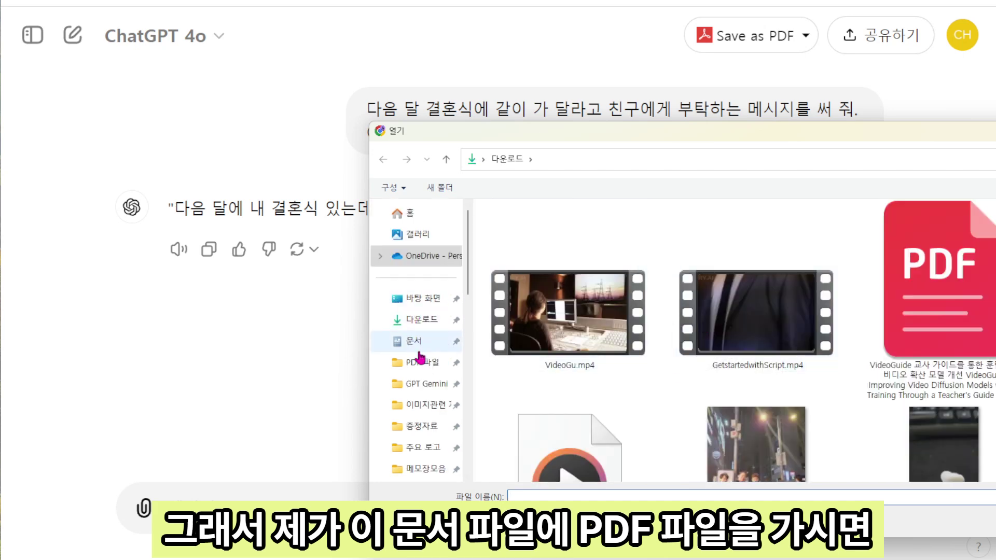
click(420, 362)
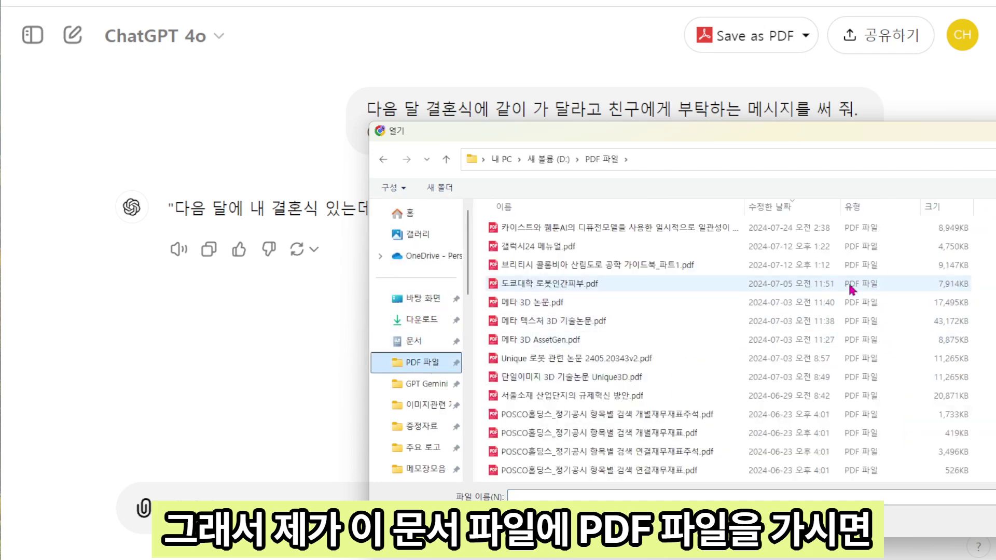
click(934, 206)
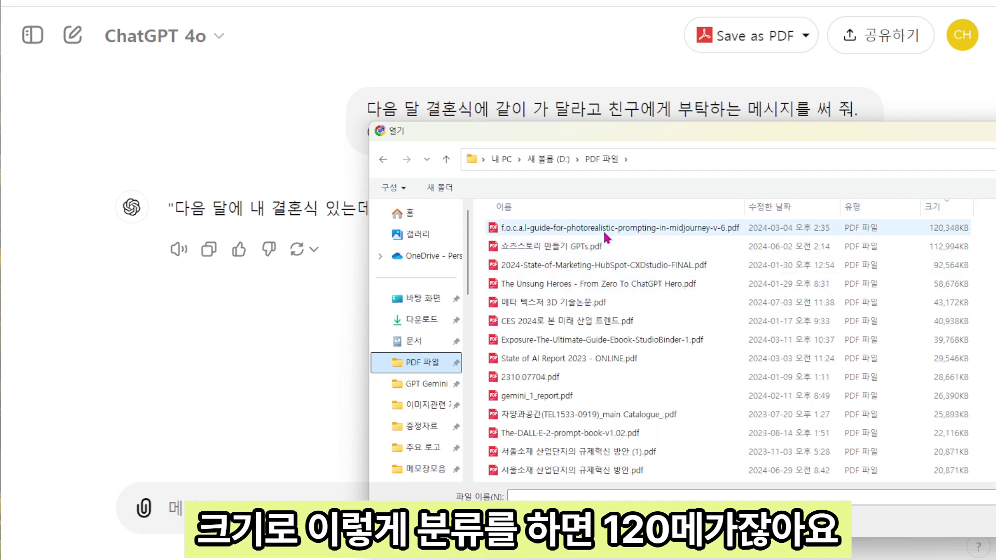
click(587, 228)
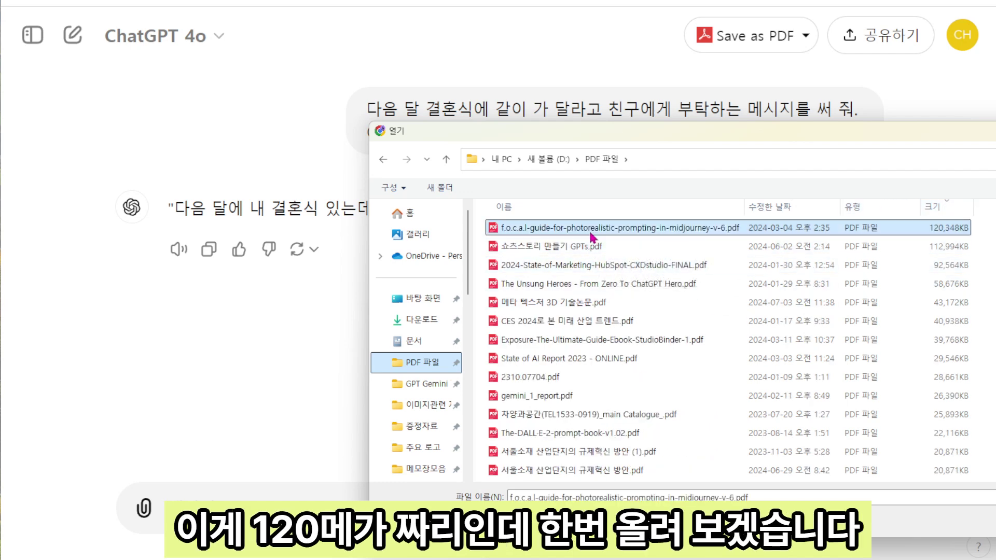
key(Return)
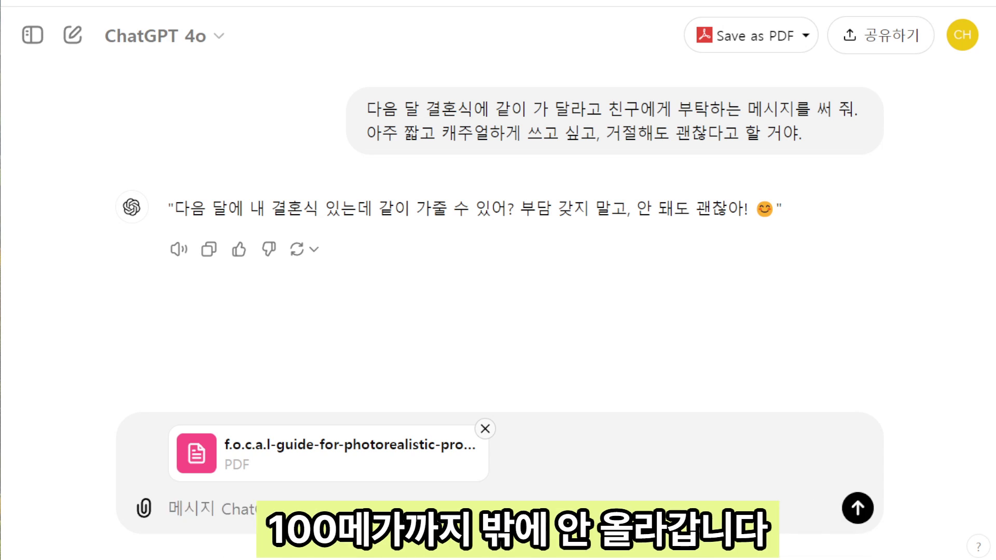
- Send the prompt "당신은 이 파일의 내용을 처음부터 끝가지 100% 파악하세요" with the attached PDF and read through the whole answer
text(당신)
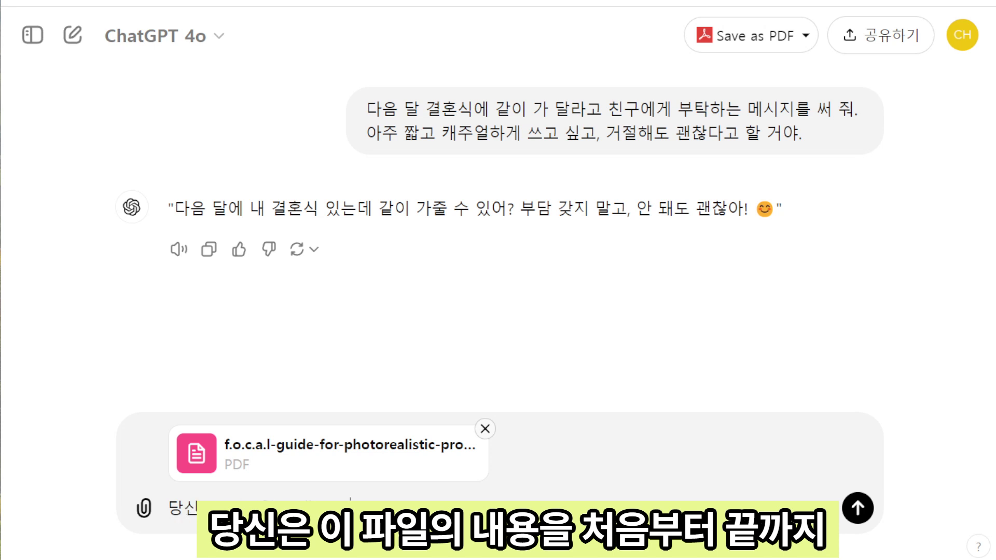
text(까지 100)
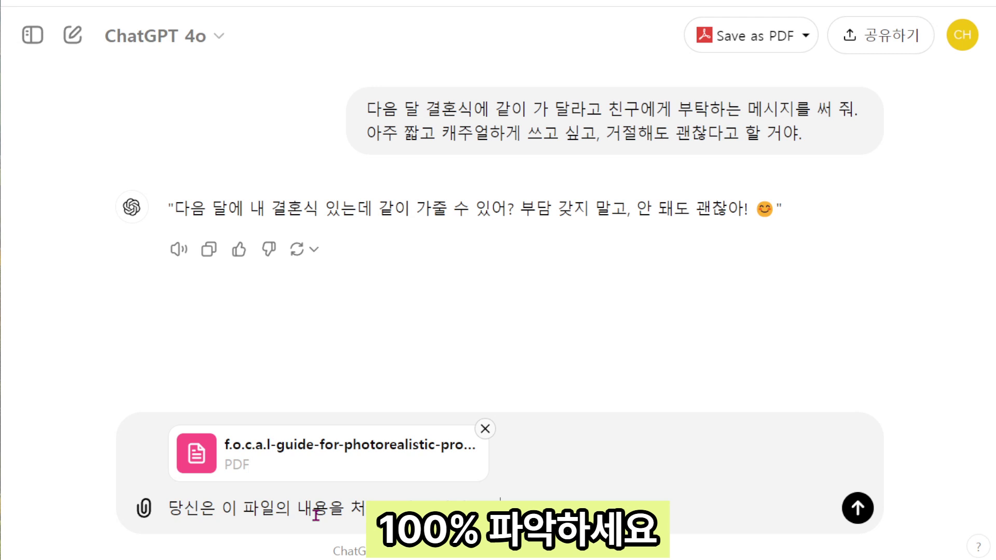
key(Return)
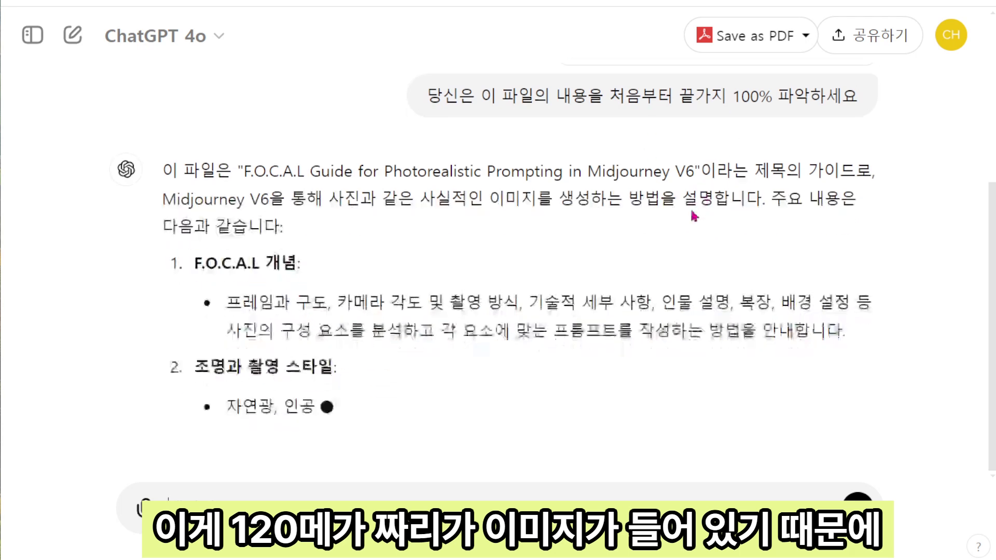
scroll(679, 317, up, 1)
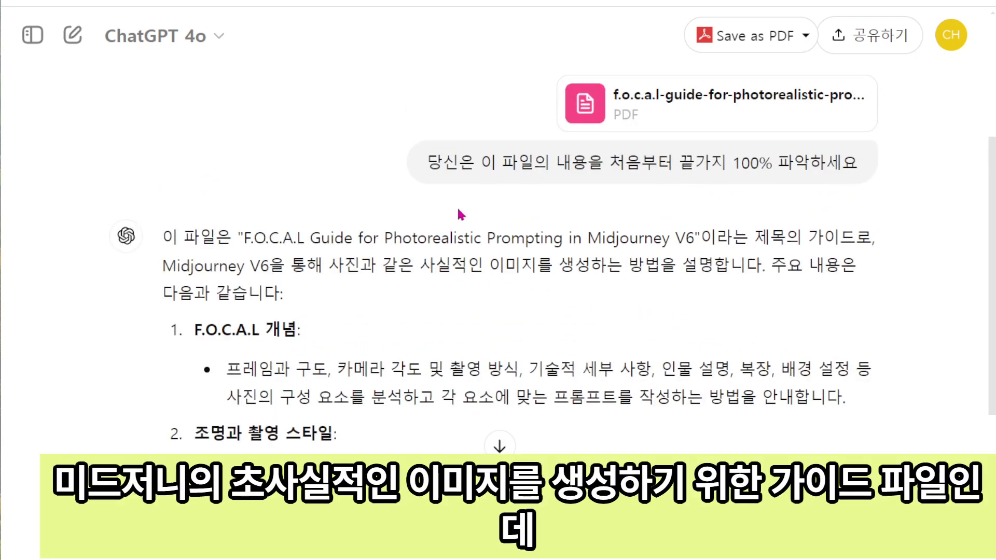
scroll(560, 317, down, 3)
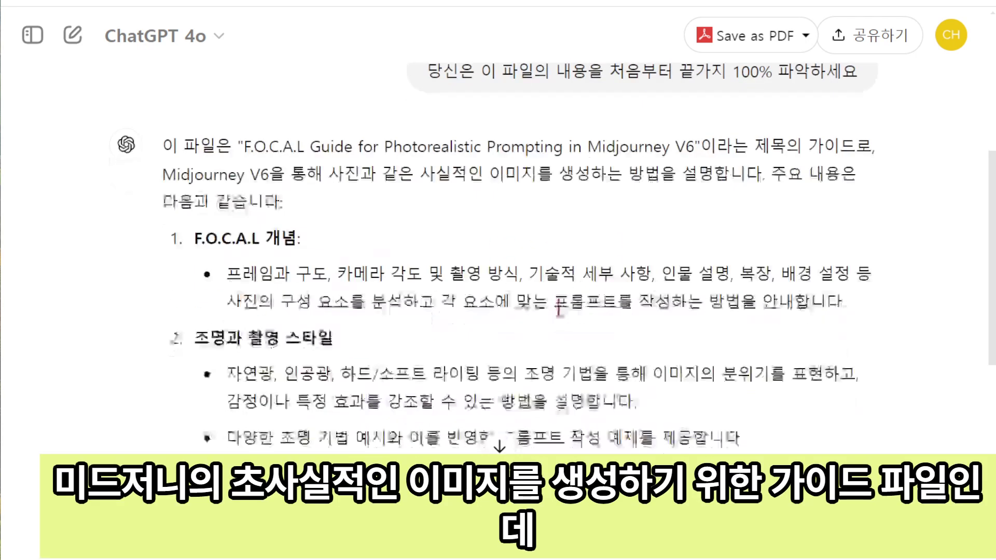
scroll(561, 316, down, 4)
scroll(565, 338, down, 8)
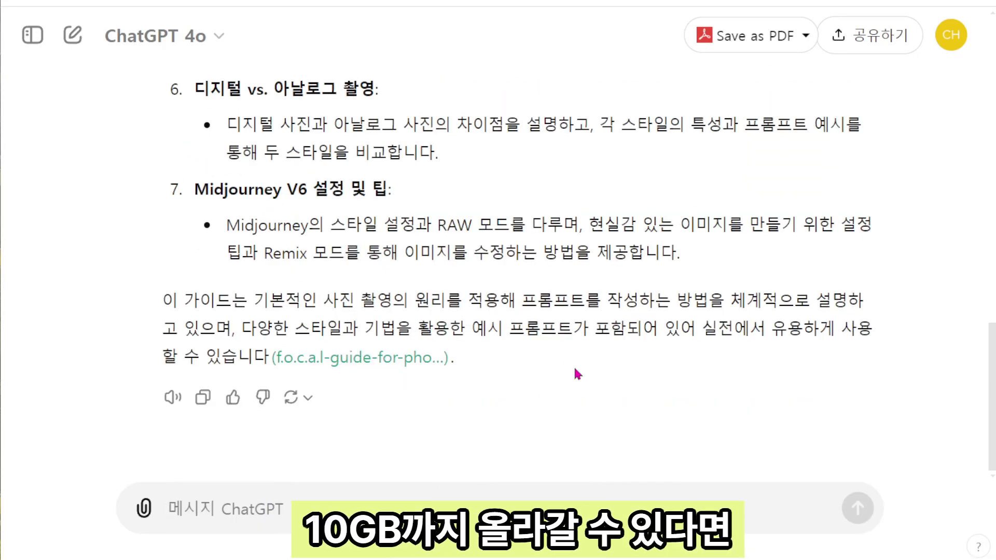
- Ask ChatGPT in Korean how large its context window is
text(e)
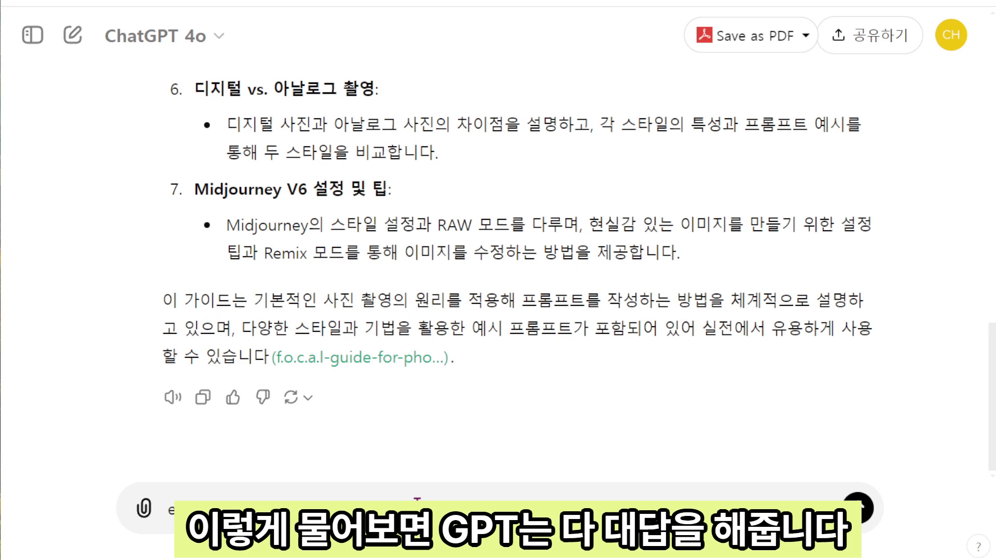
key(BackSpace)
text(ㄷ)
text(당신의 윈도우)
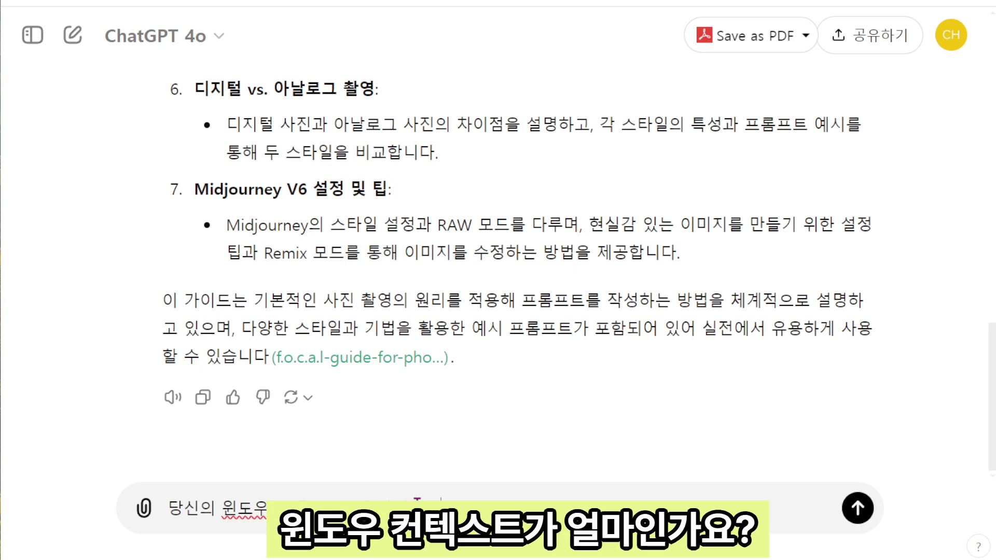
key(Return)
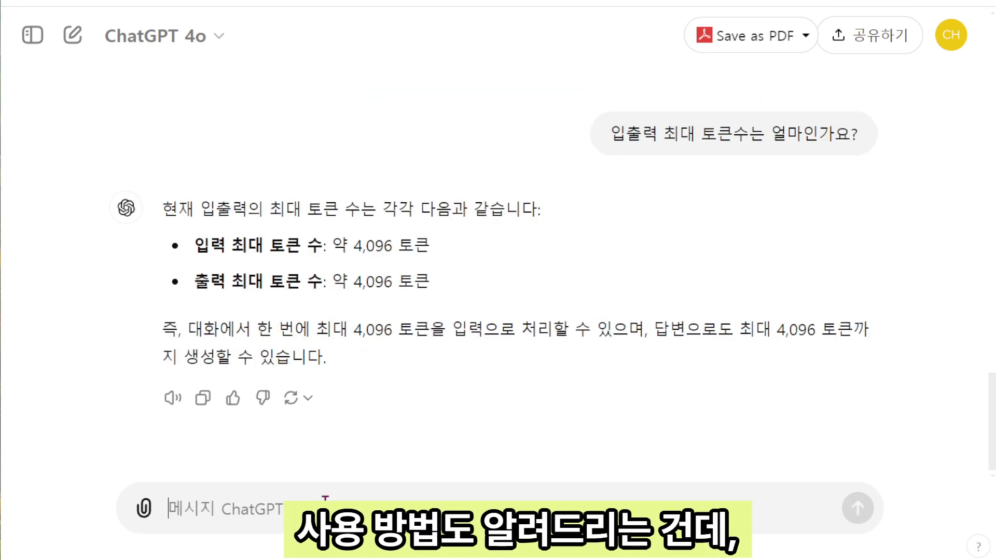
- Send a follow-up pointing out that the token-limit answer relies only on learned knowledge (학습된 지식)
text(당신의 학)
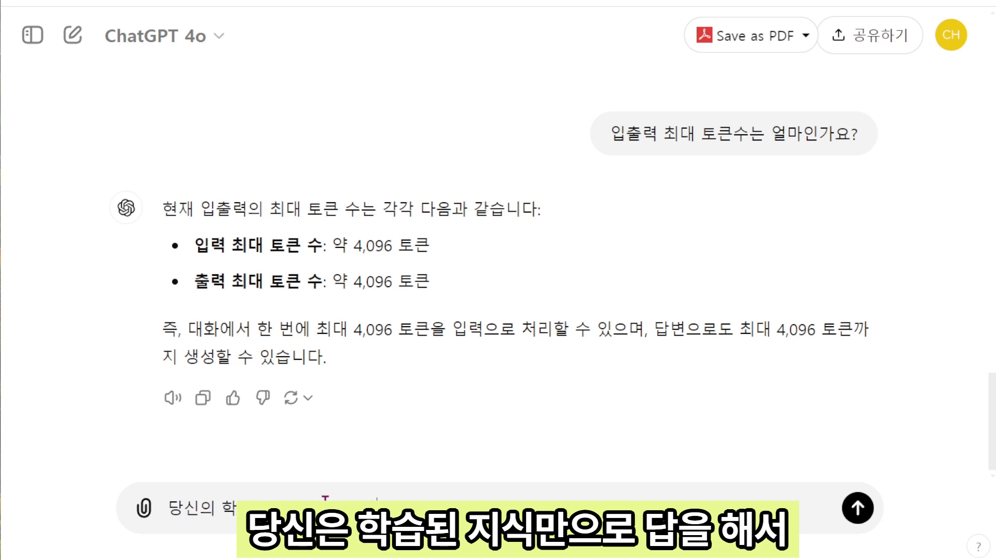
text(습된 지)
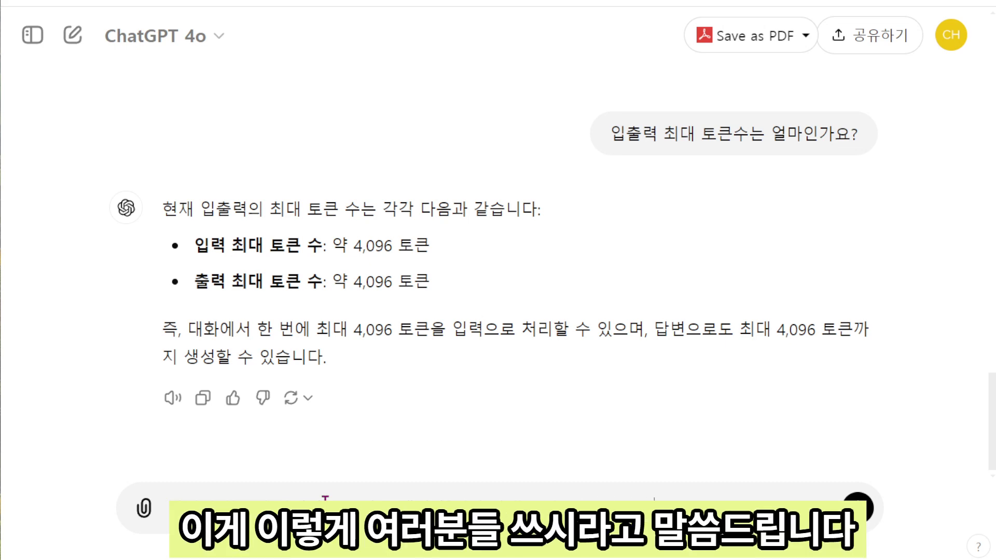
key(Return)
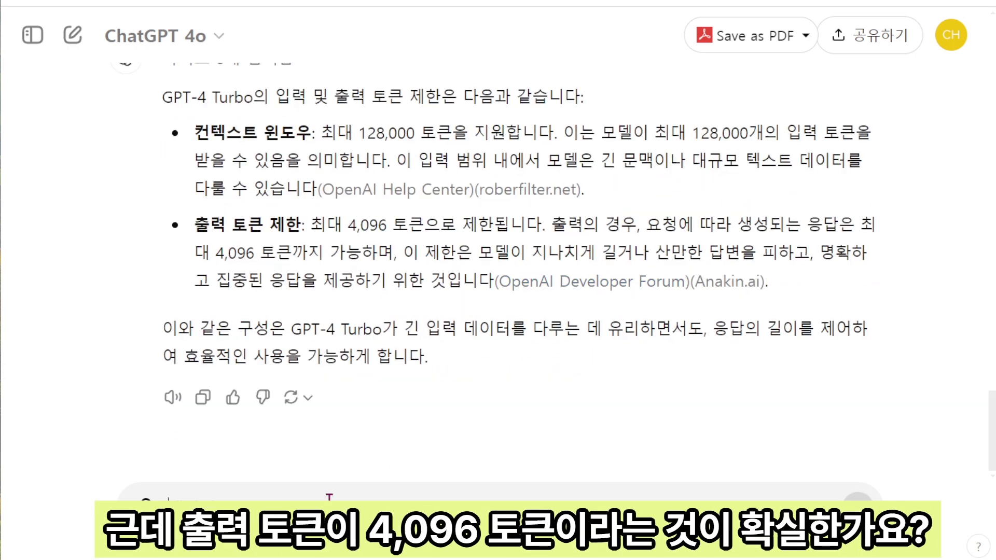
- Ask "출력토큰이 4096토큰이라는 것 확실한가요?" and preview the answer's OpenAI Help Center source
text(출력토큰이 4096토큰이라는 것 확실한가요?)
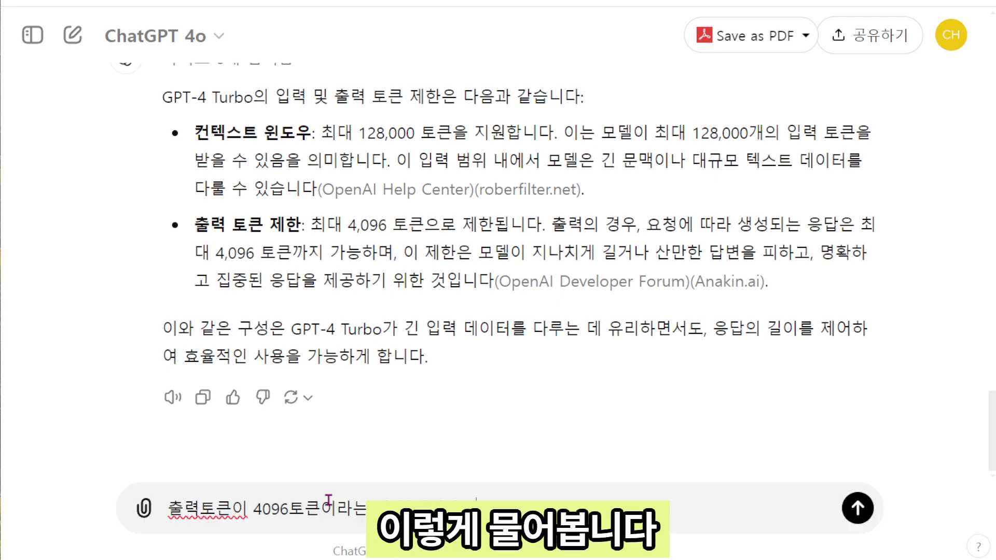
key(Return)
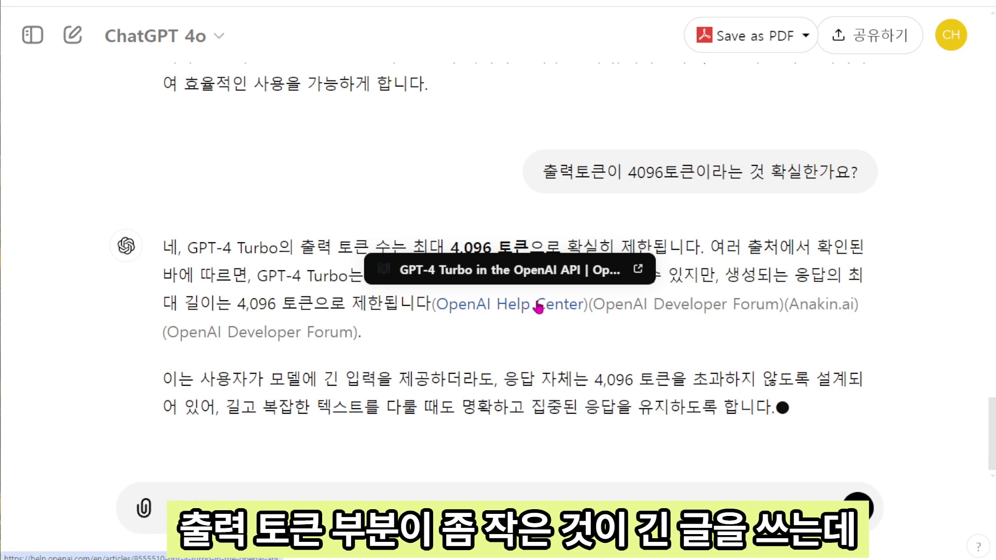
mouse_move(499, 256)
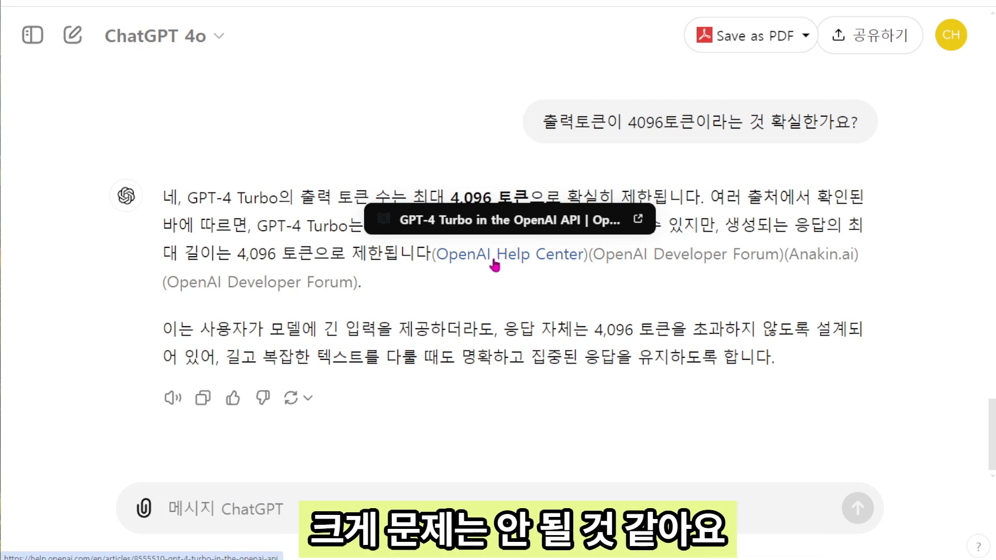
- Tell ChatGPT that its data is outdated and ask it to research the token limits again for GPT-4o
text(당신이)
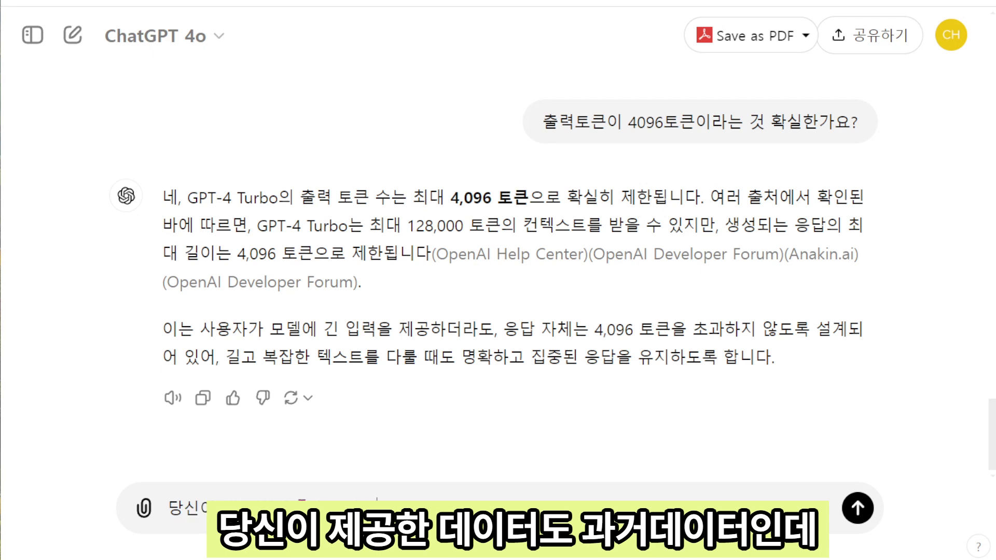
text(GPT-4o)
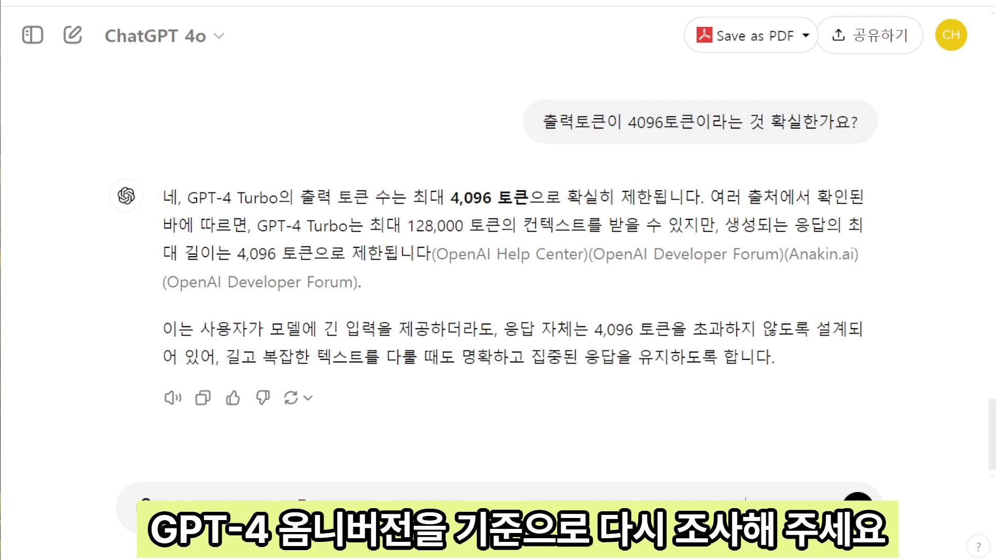
key(Return)
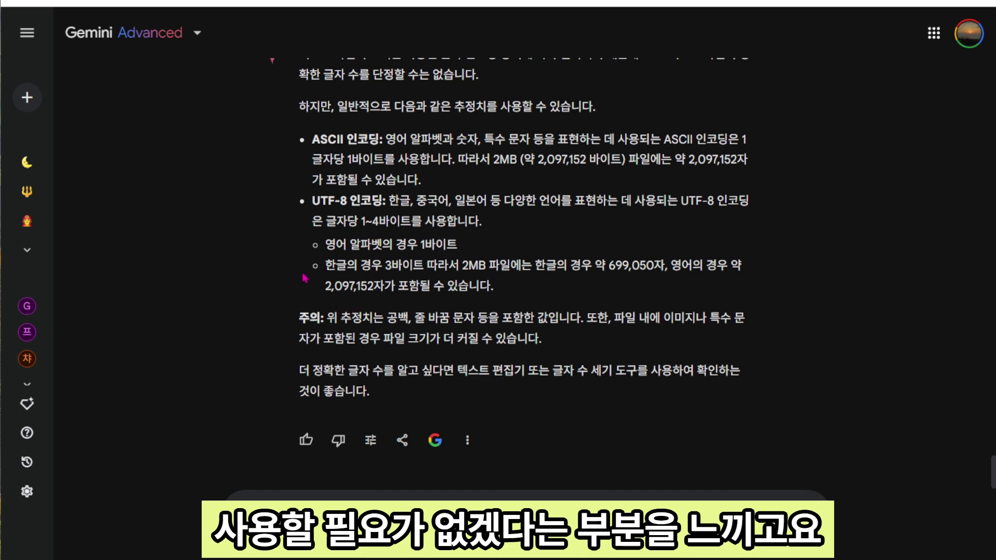
- Review the Gemini Advanced answer on text file size, switch to Google AI Studio and set the model to Gemini 1.5 Pro 002
scroll(423, 280, up, 6)
scroll(423, 281, down, 6)
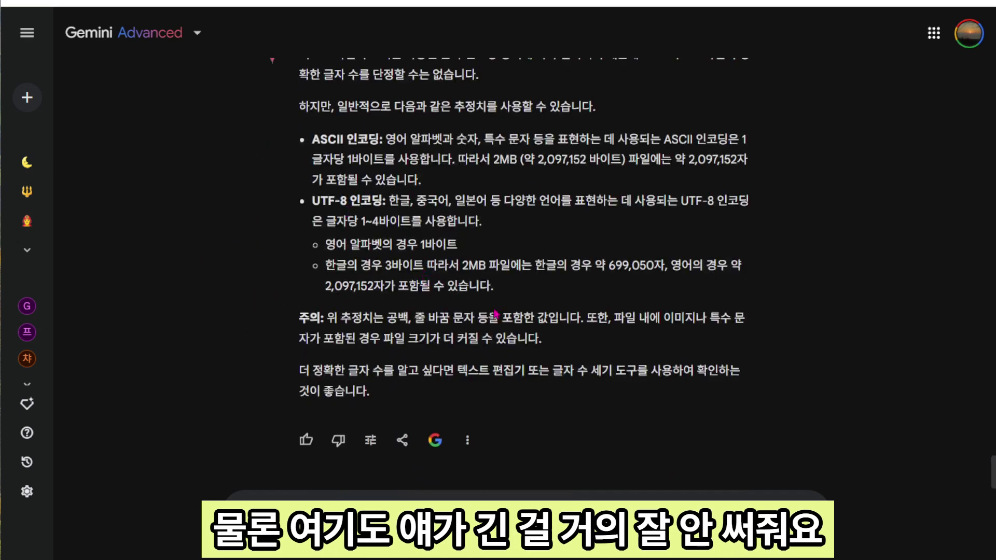
scroll(477, 285, up, 5)
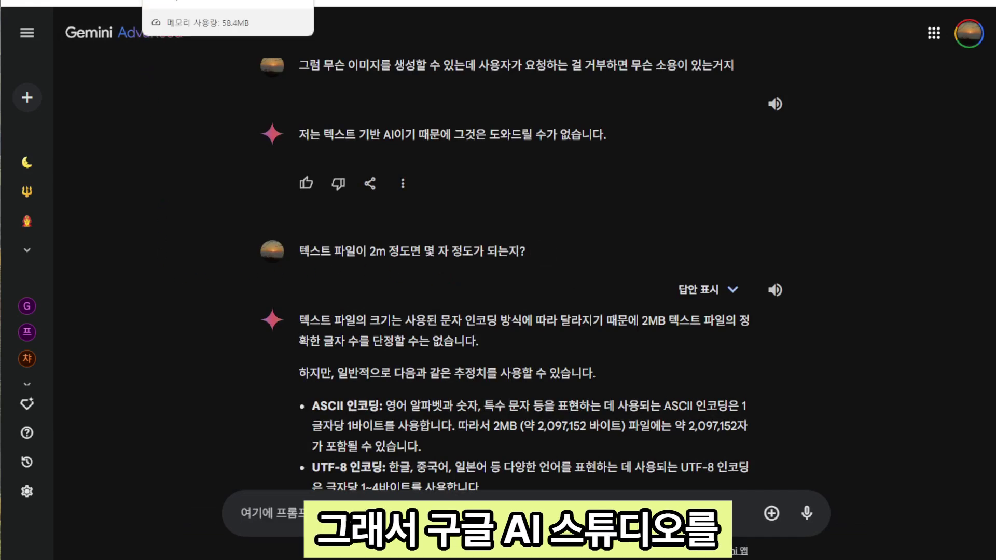
click(145, 1)
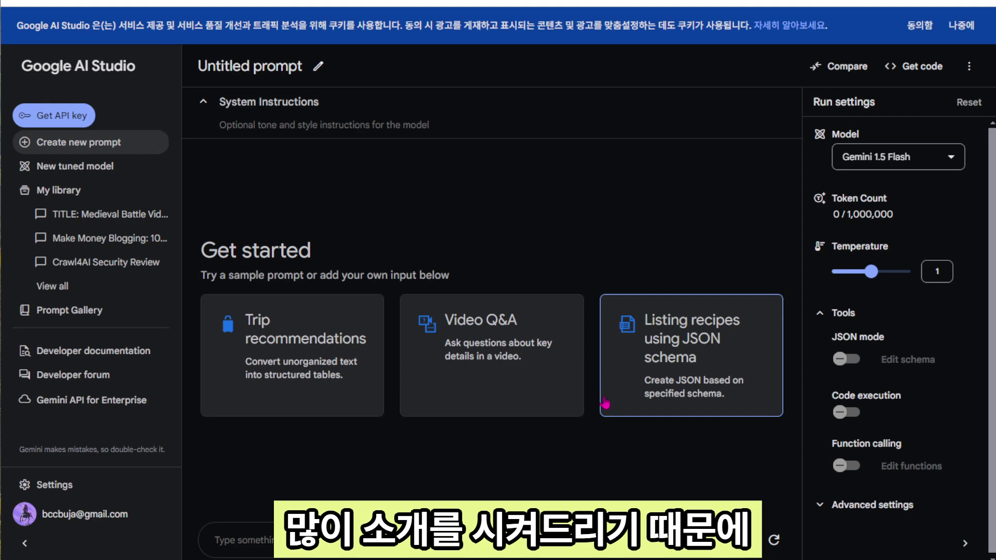
click(898, 158)
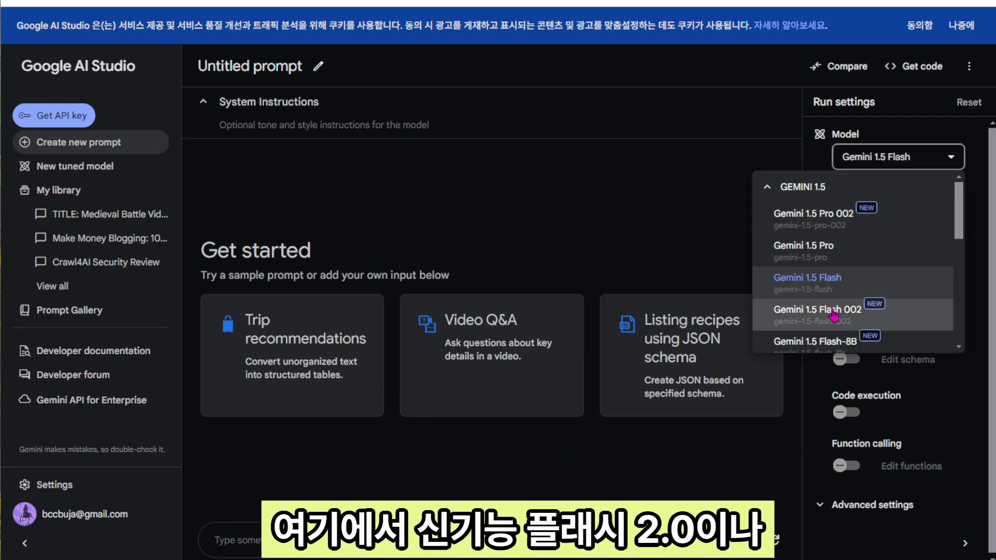
click(831, 228)
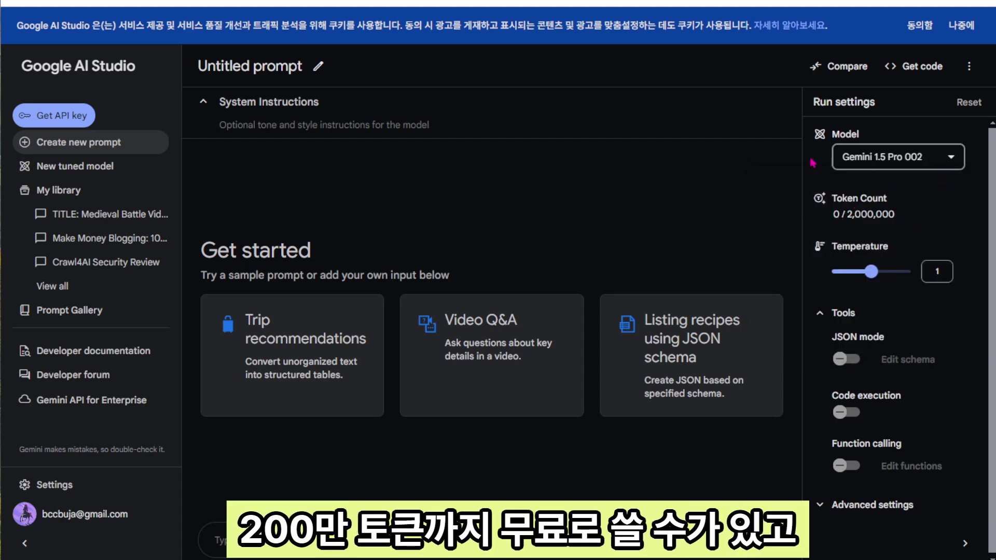